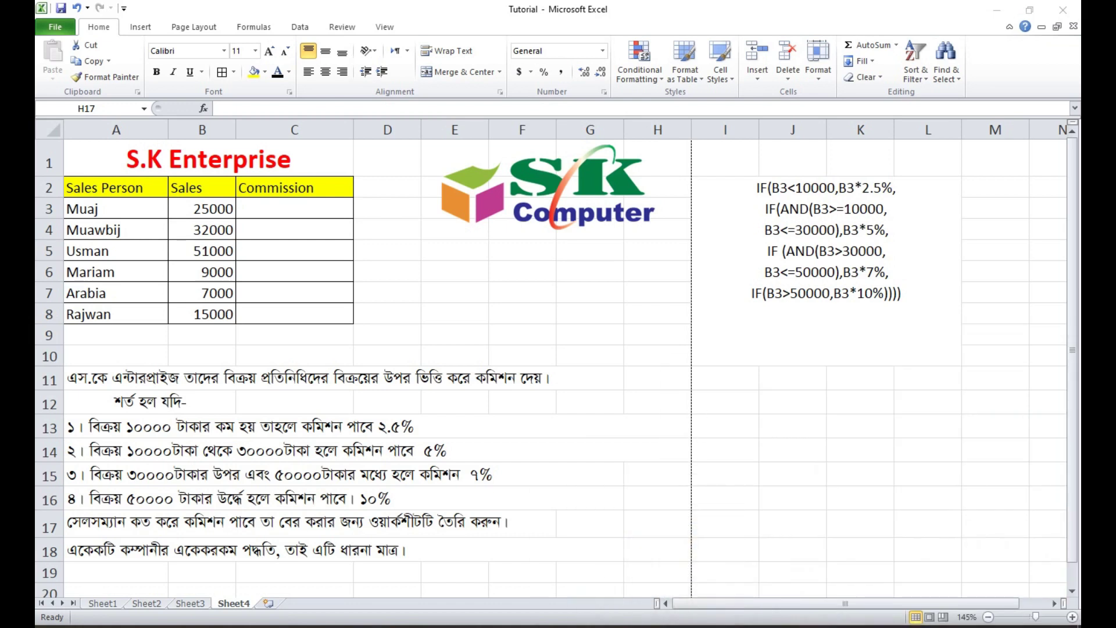
Inspect the reference nested IF commission formula written beside the sales table on Sheet4
key(F2)
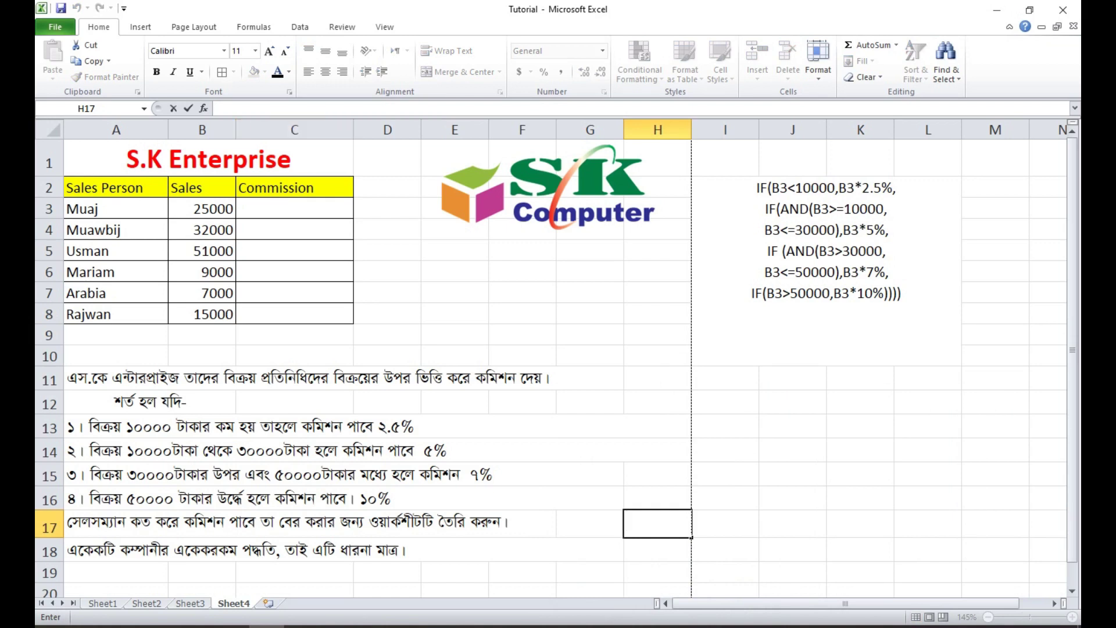
In C3, type =if(b3<10000,b3*2.5%, and begin the second condition with if(and(b3>=10000
click(294, 208)
text(=)
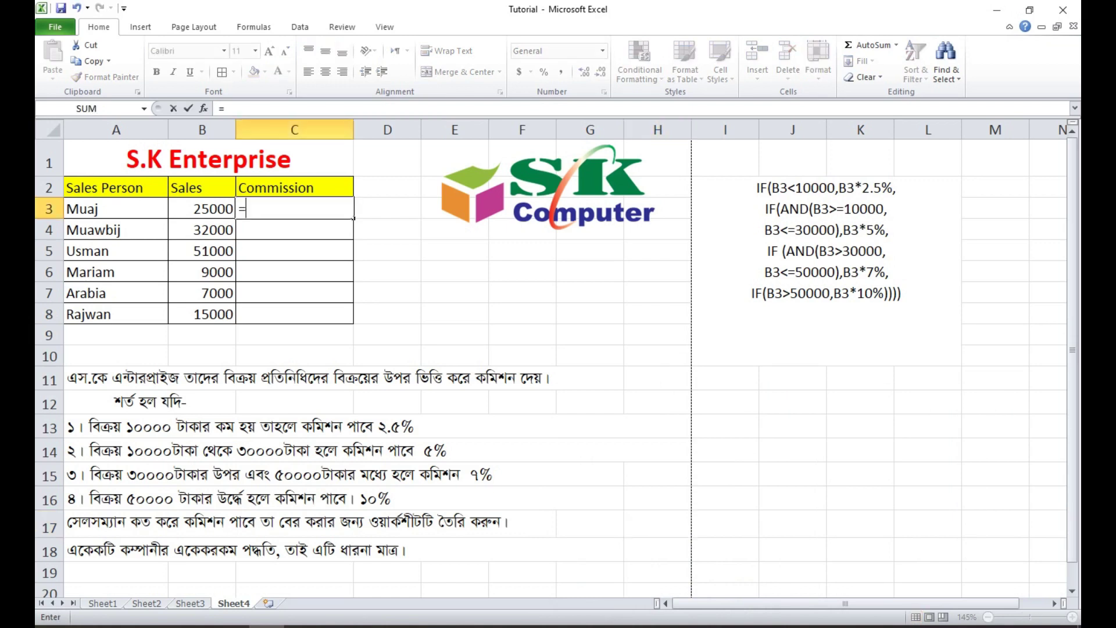
text(inw)
key(BackSpace)
key(BackSpace)
key(BackSpace)
click(222, 108)
text(if)
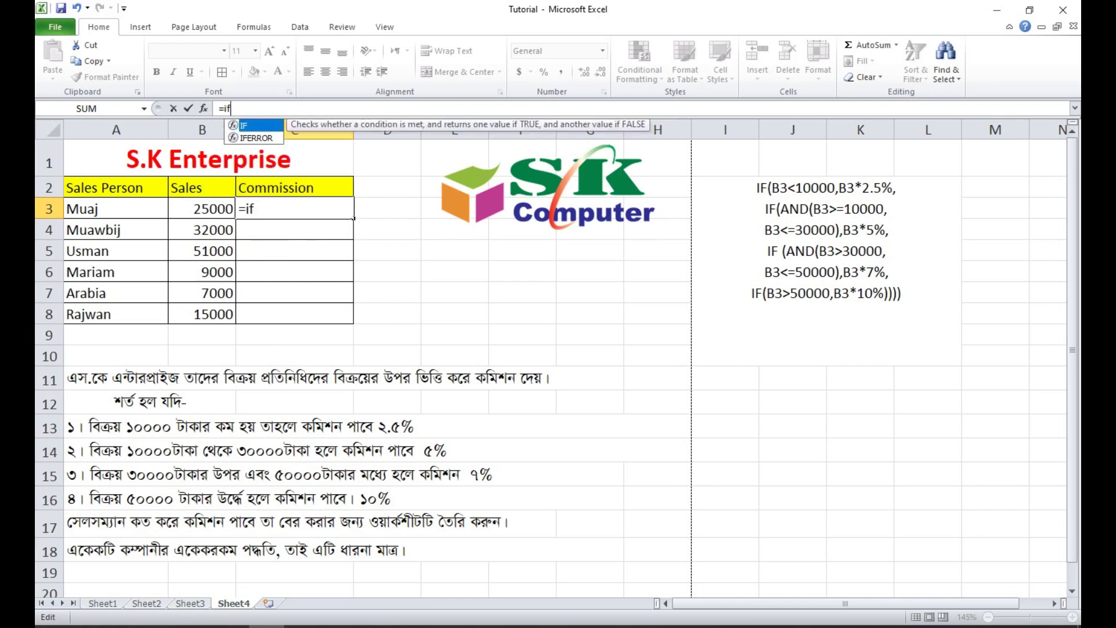
text(()
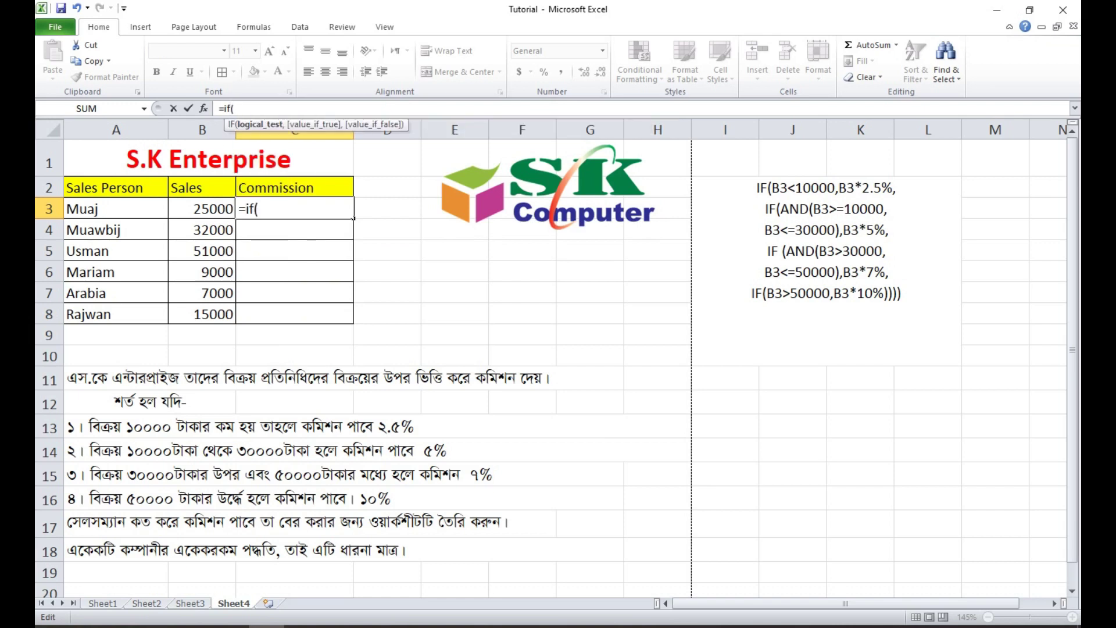
text(b3)
text(<10000)
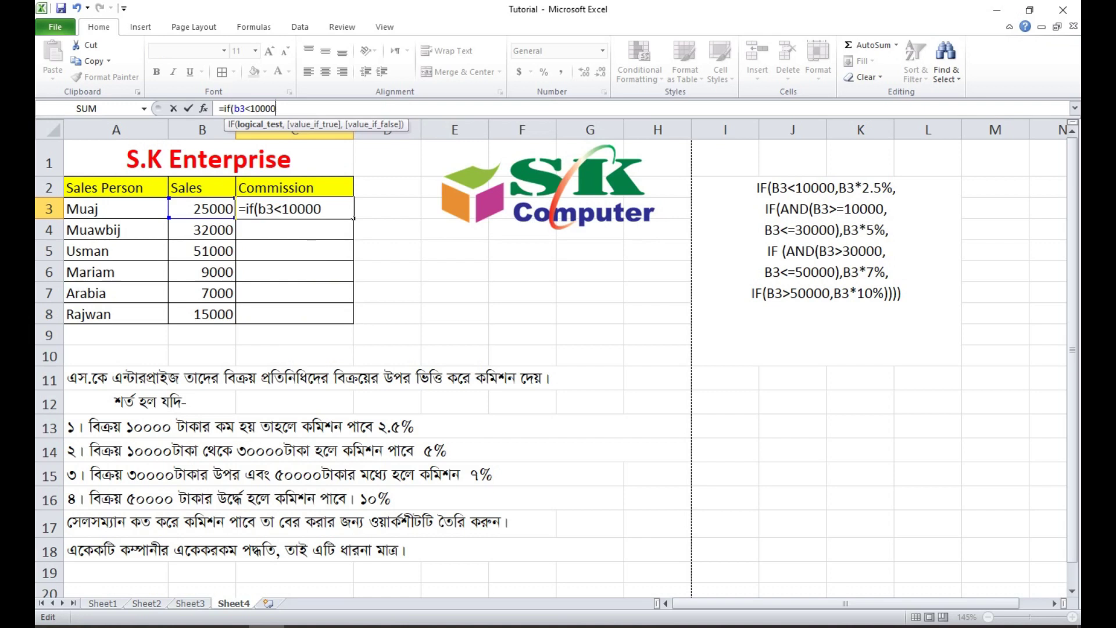
text(,)
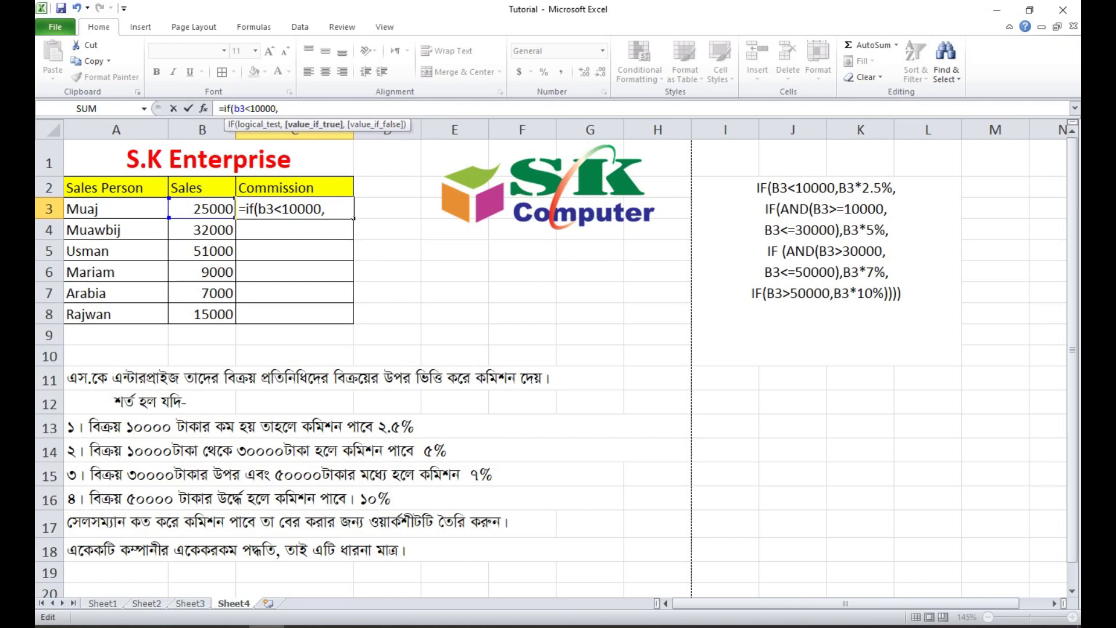
text(b)
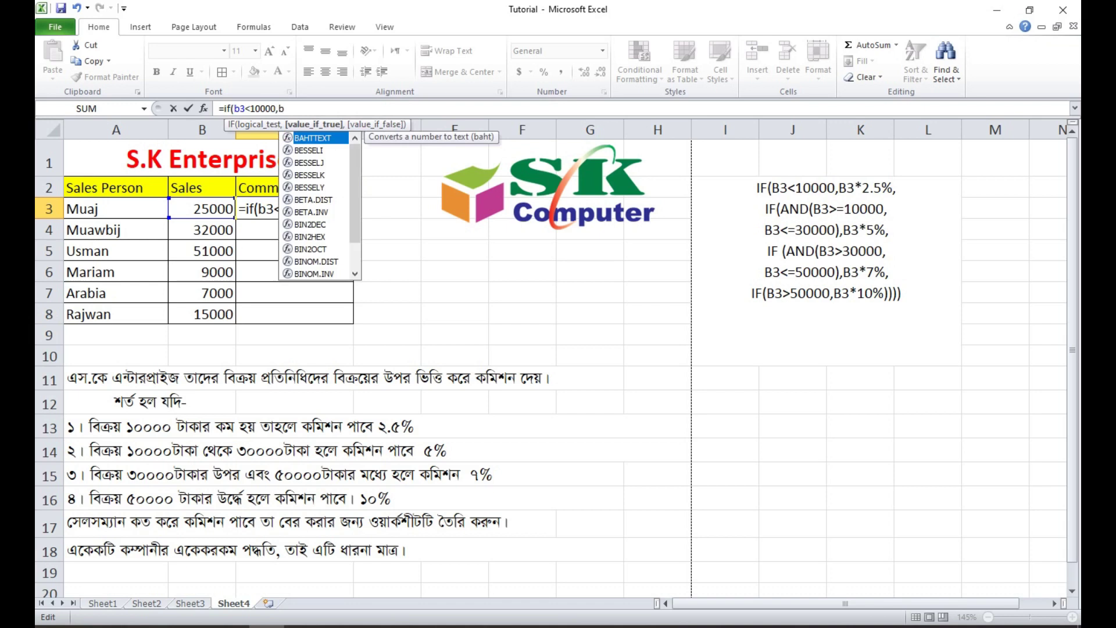
text(3*)
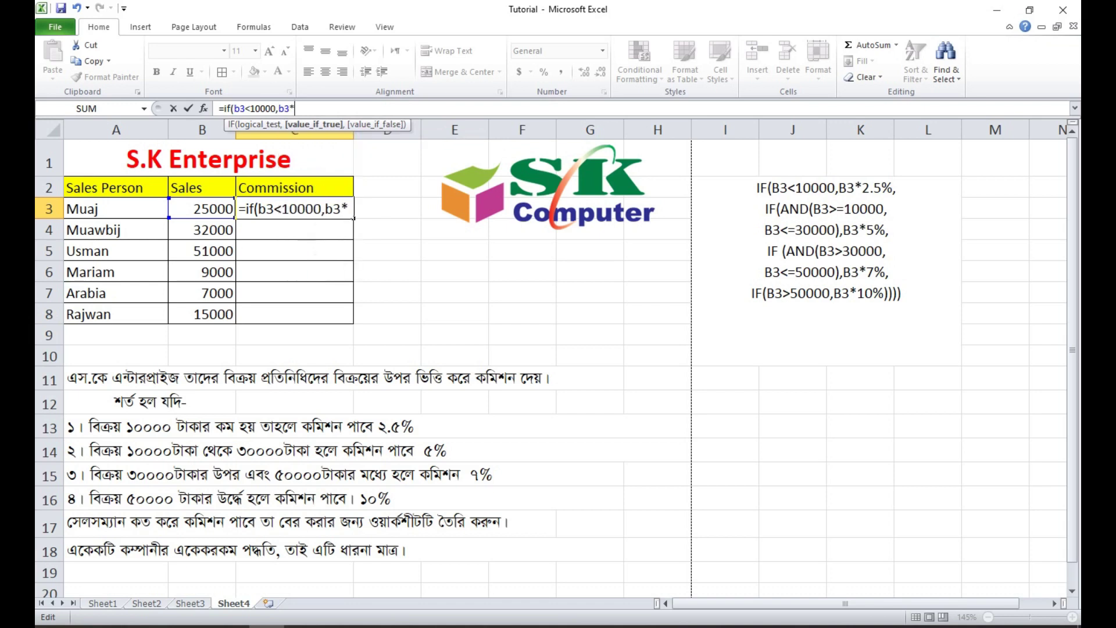
text(2.5)
text(*)
key(BackSpace)
text(%)
text(,)
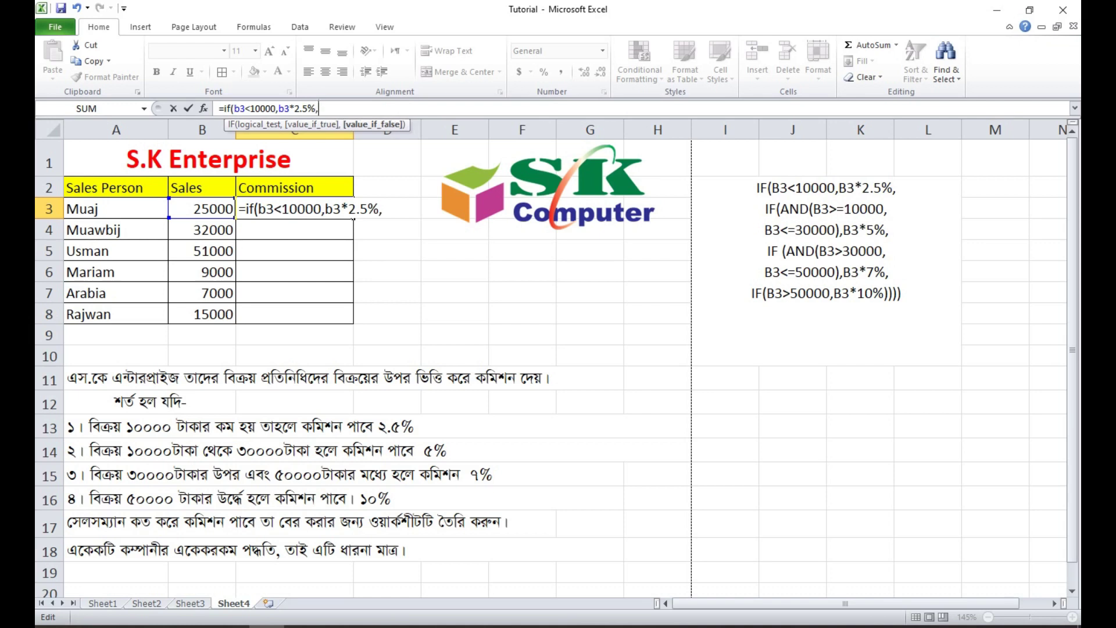
text(if(and)
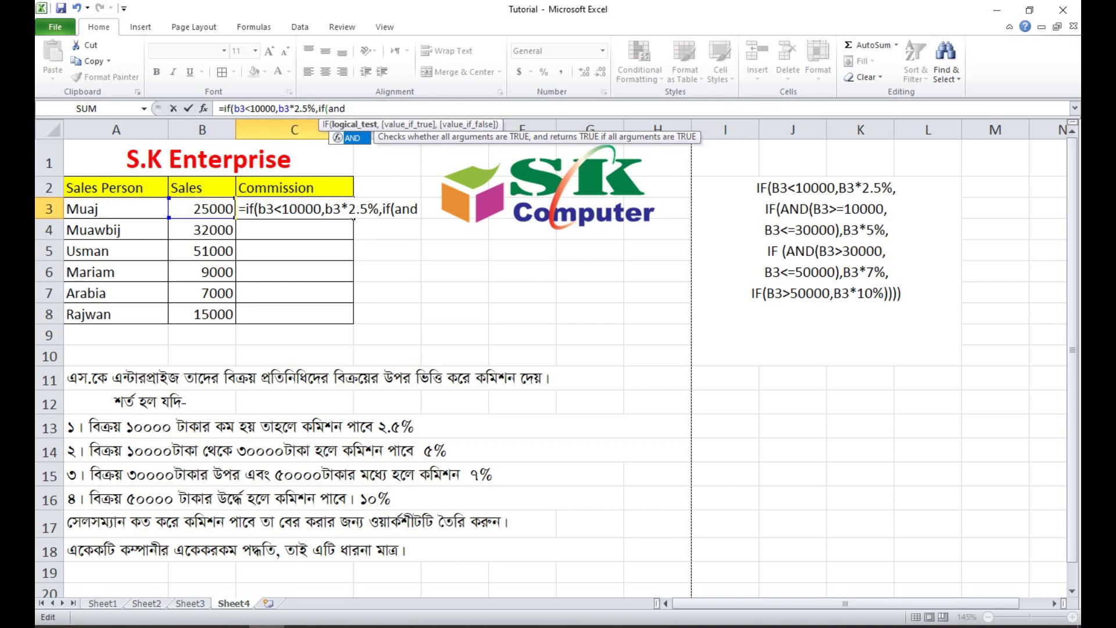
text((b)
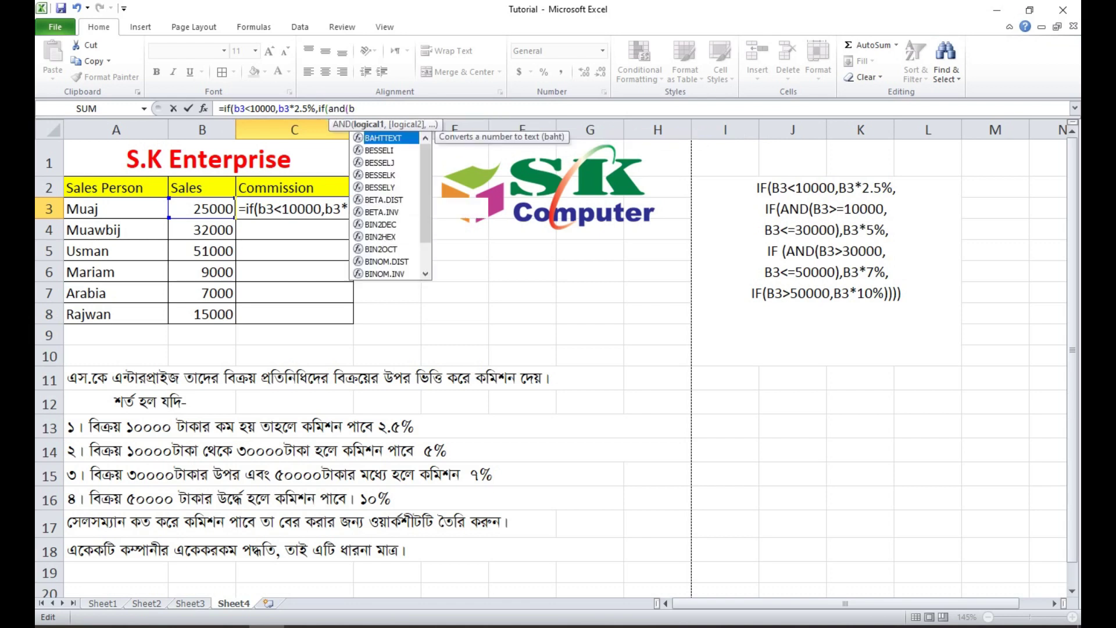
text(3>)
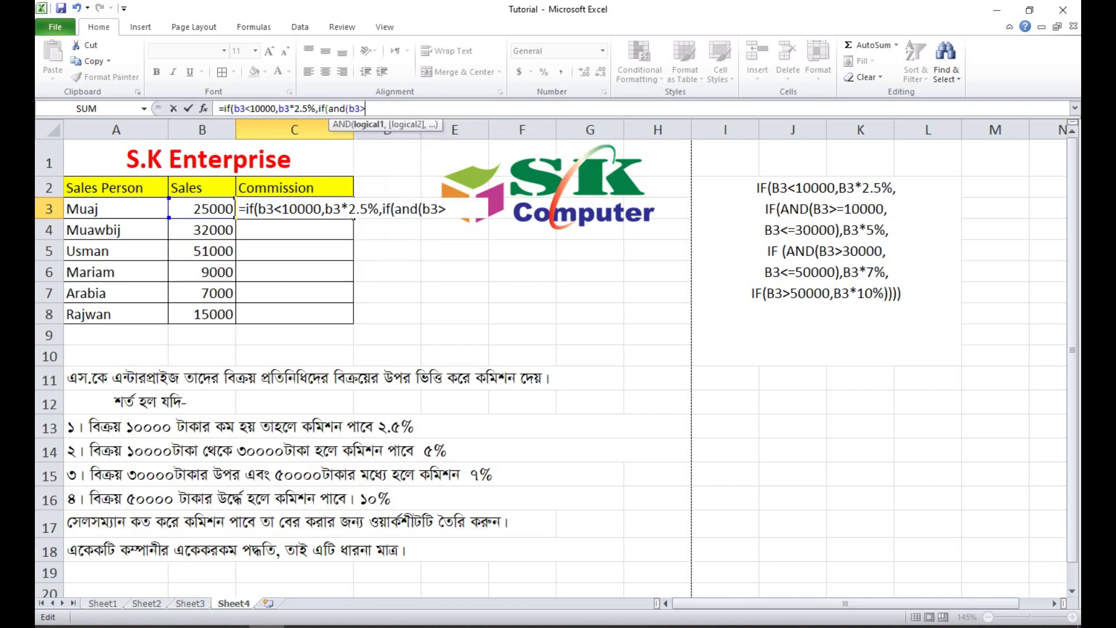
text(=)
text(10)
text(000)
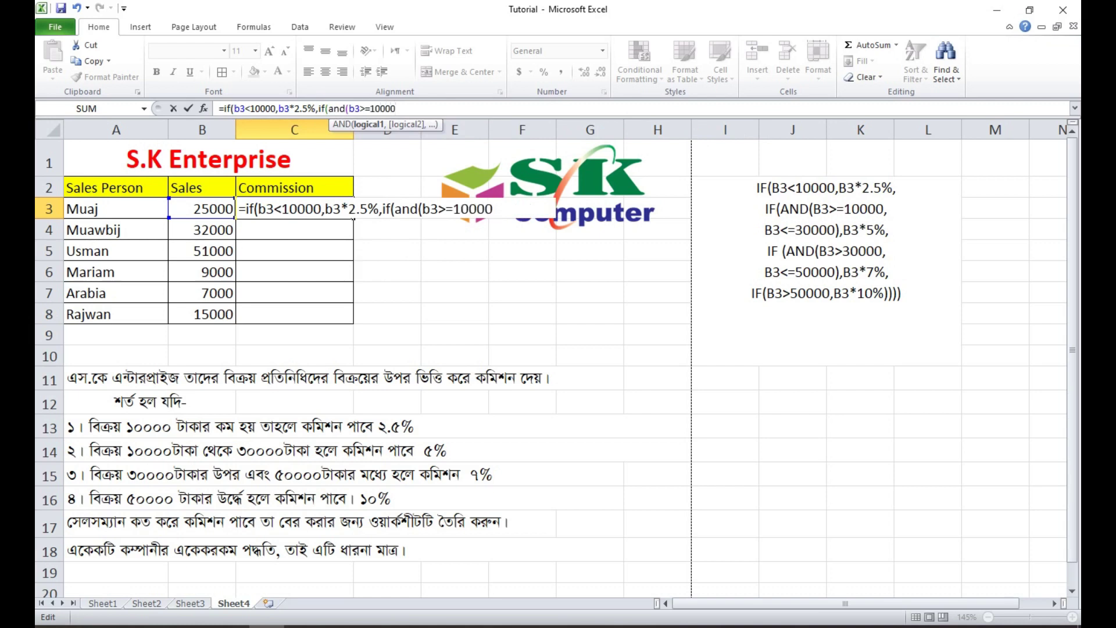
text(,b3)
Complete the 5% tier b3<=30000),b3*5%, and start the next tier with if(and(b3>30000
key(BackSpace)
text(3<)
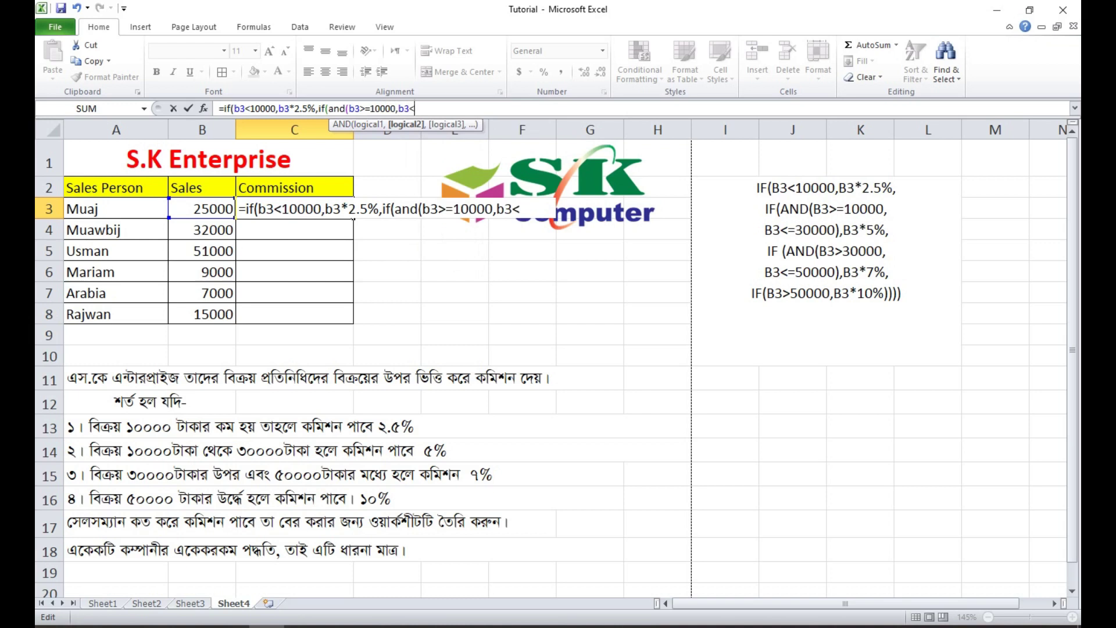
text(=300)
text(00)
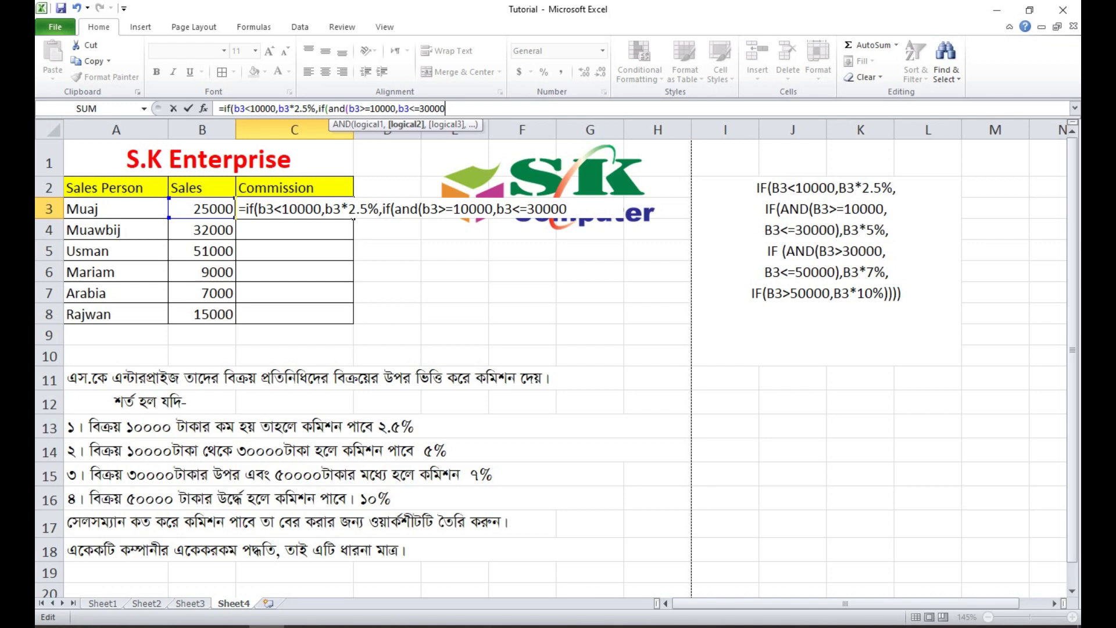
text(,)
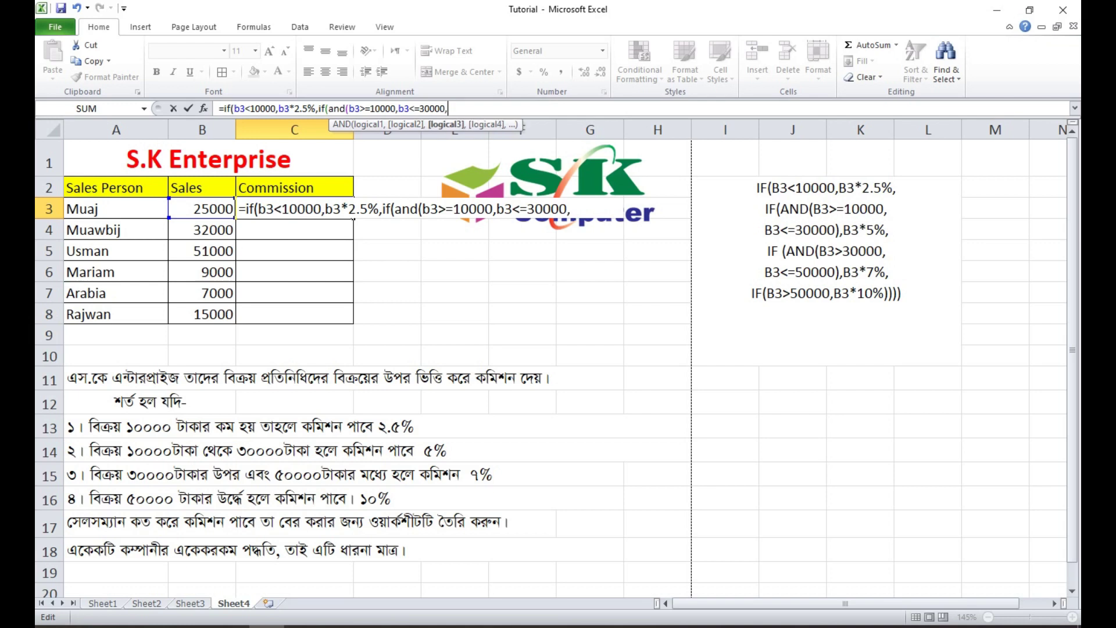
key(BackSpace)
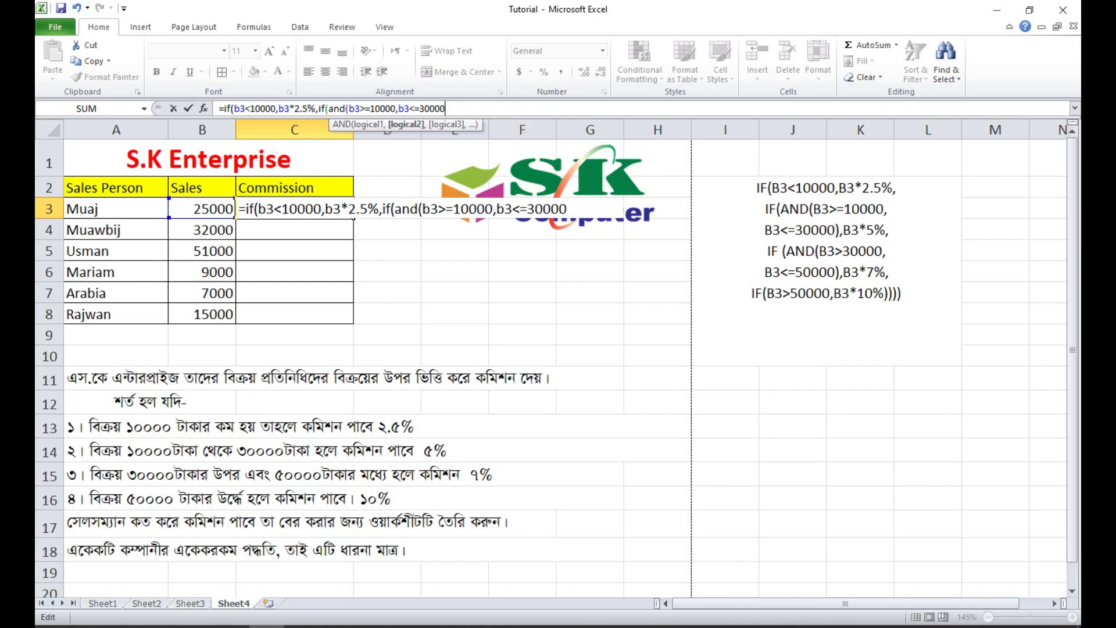
text(),)
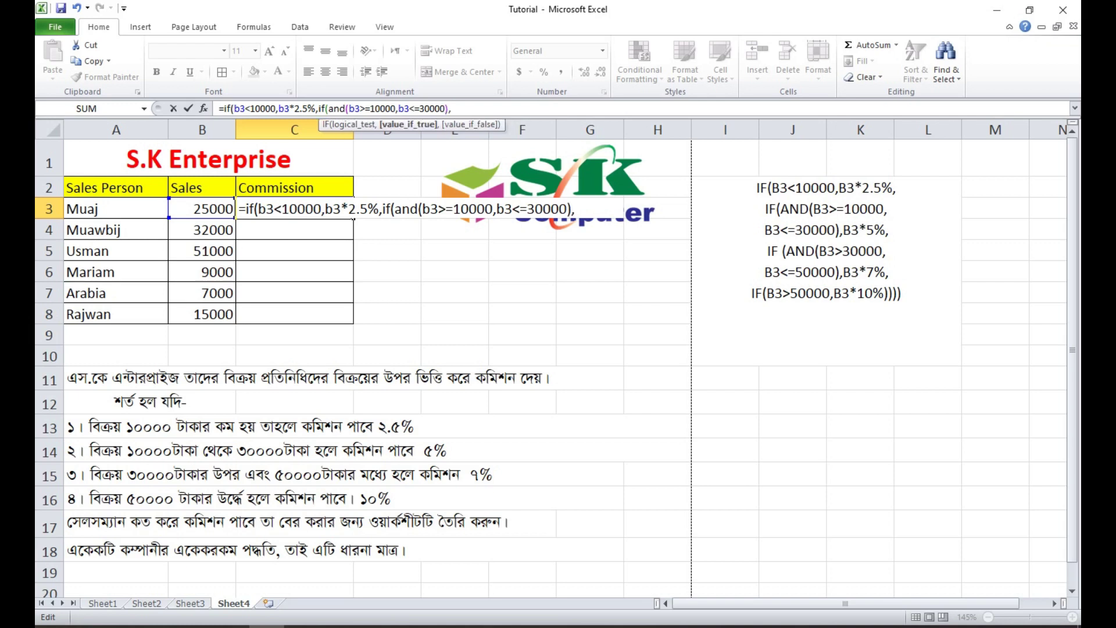
text(b3)
text(*)
text(5$)
key(BackSpace)
text(%)
text(,)
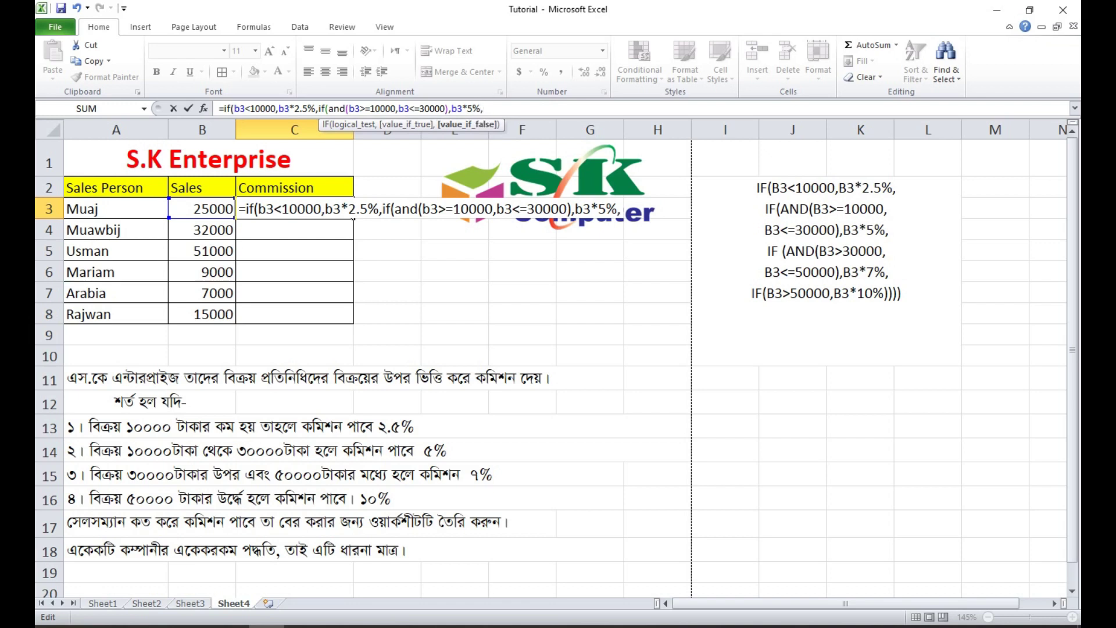
text(if)
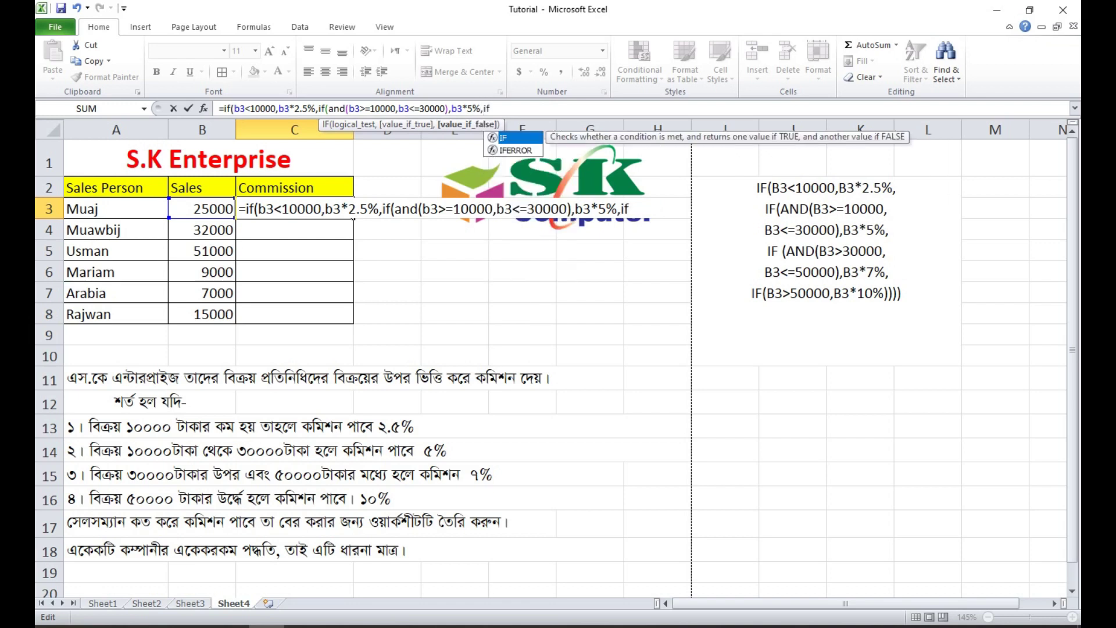
text((and)
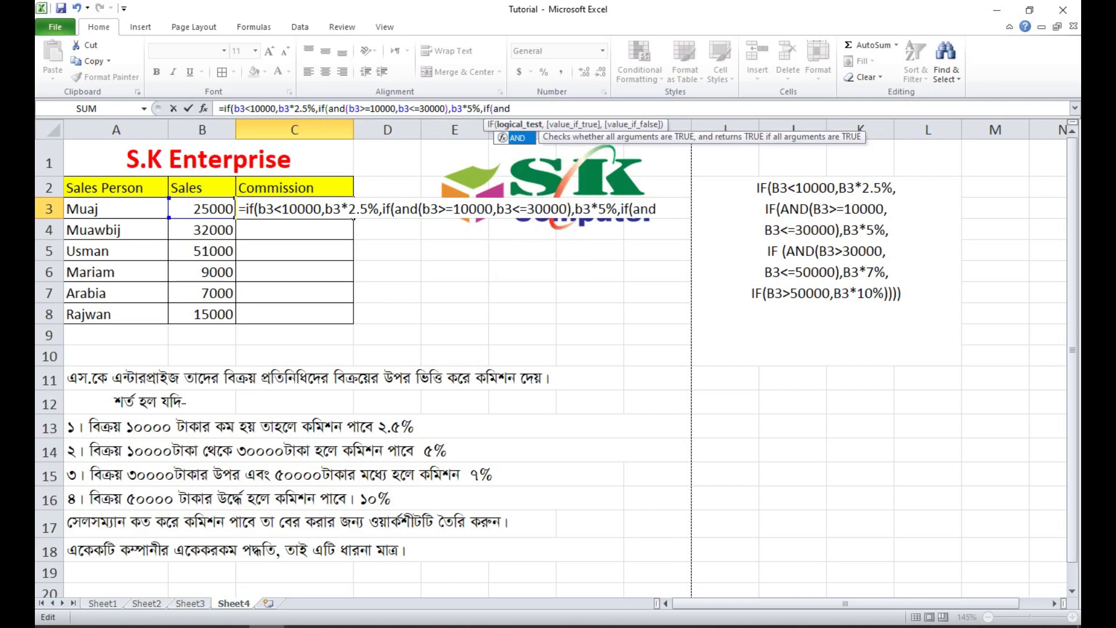
text(()
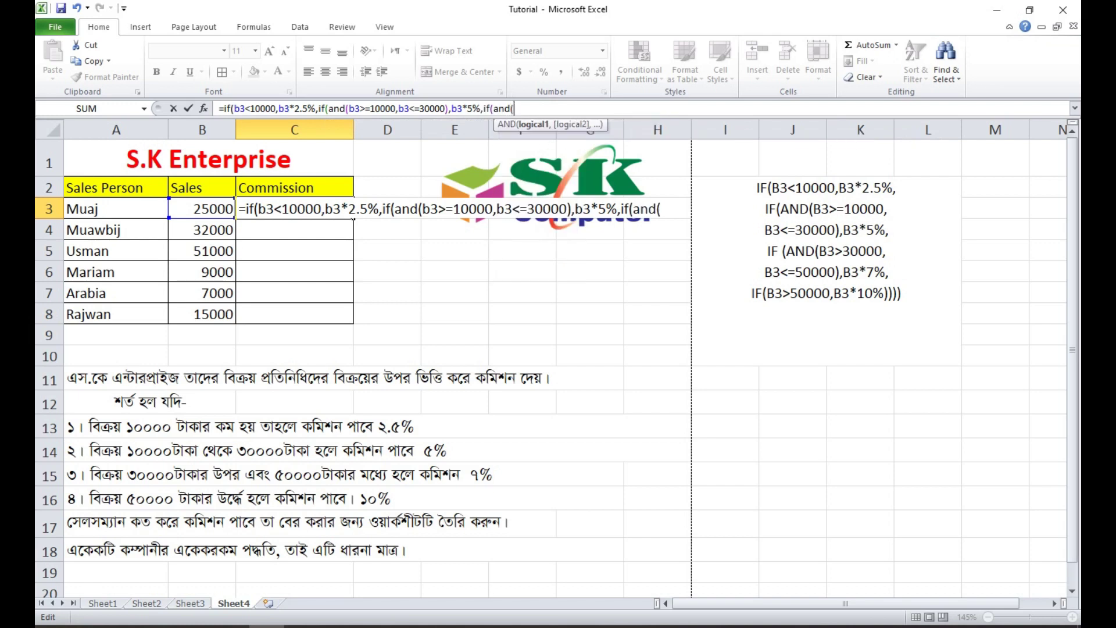
text(b3)
text(>30000)
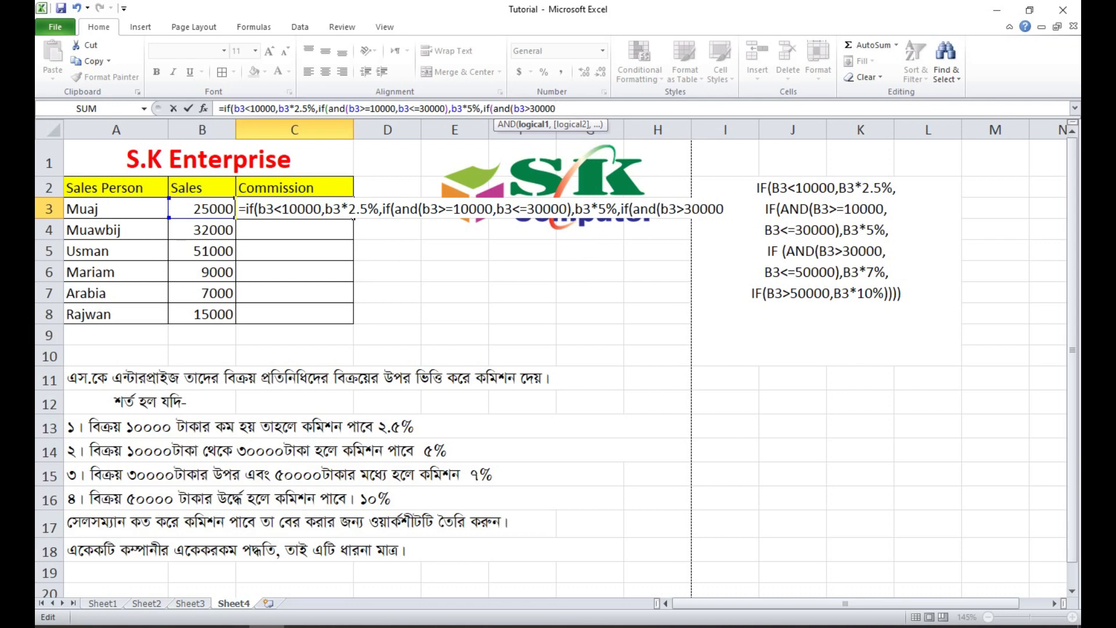
text(m)
Add the 7% tier for sales up to 50000, then type the final tier if(b3>50000,b3*10%) with closing brackets
key(BackSpace)
text(,)
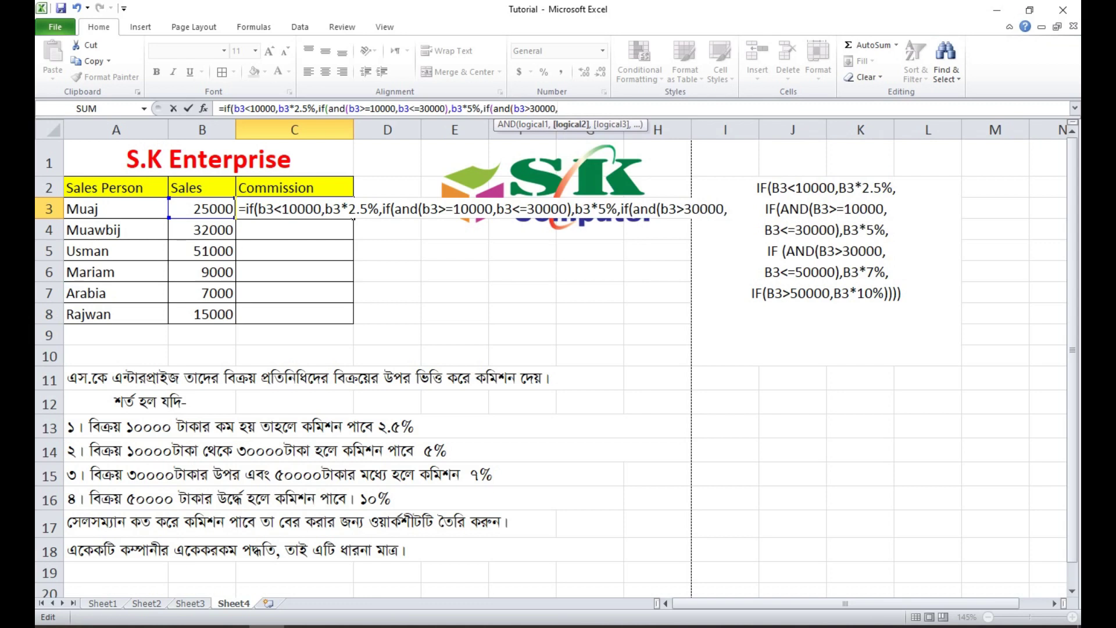
text(b3<=)
text(500)
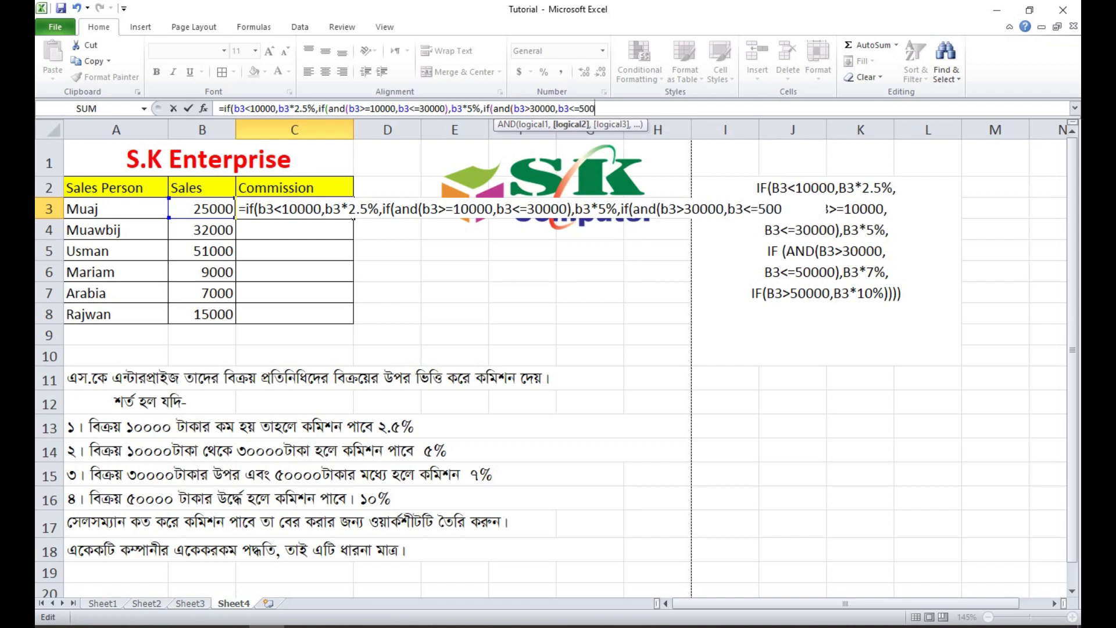
text(00,)
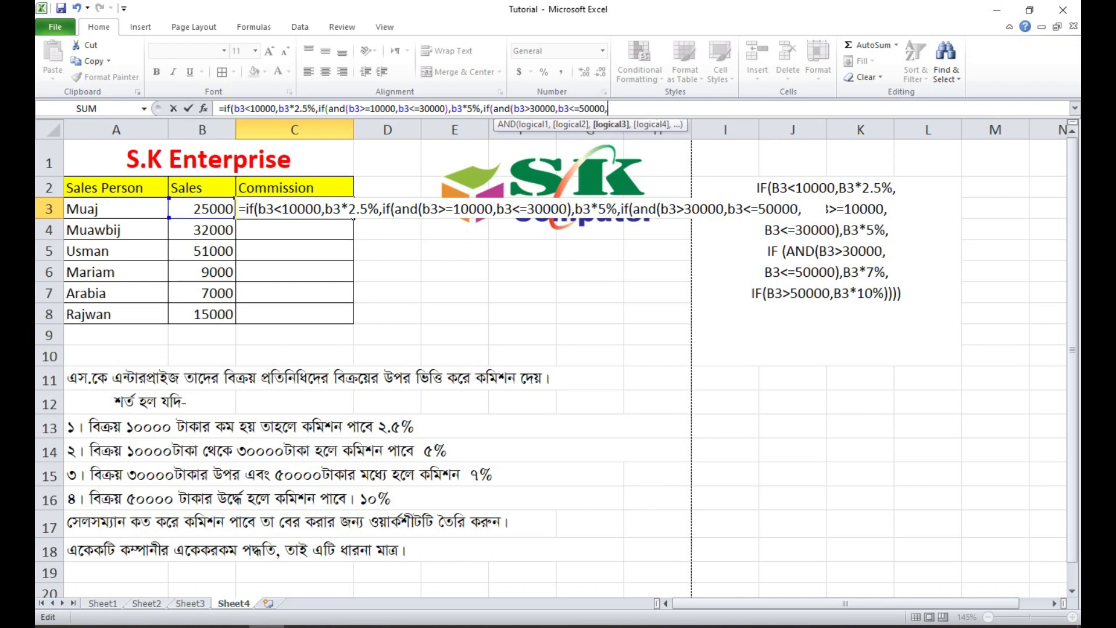
key(BackSpace)
text())
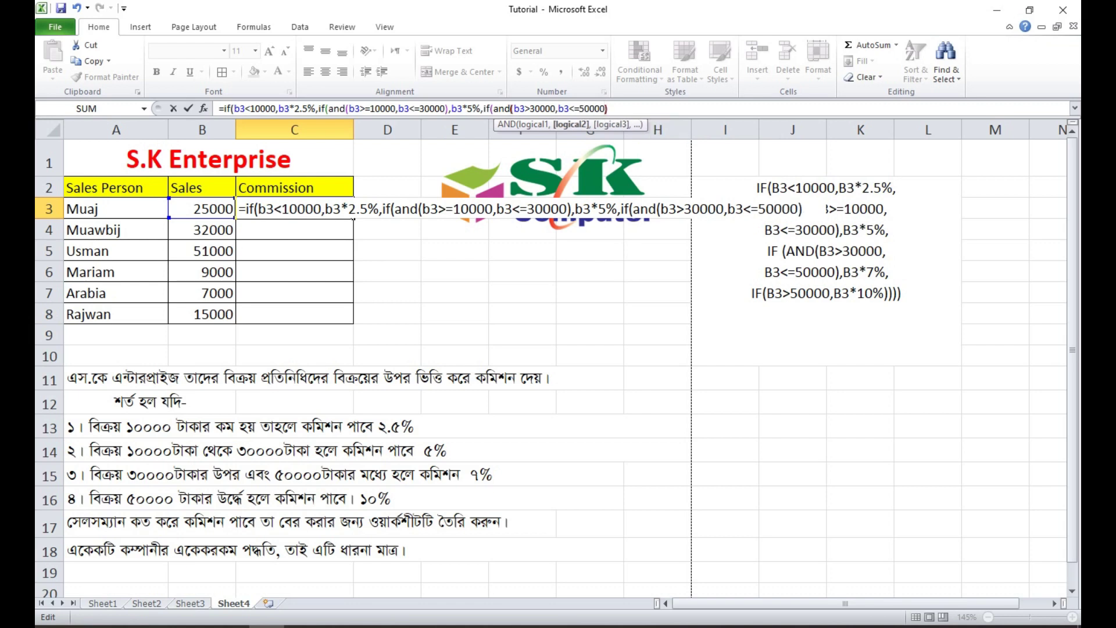
text(,)
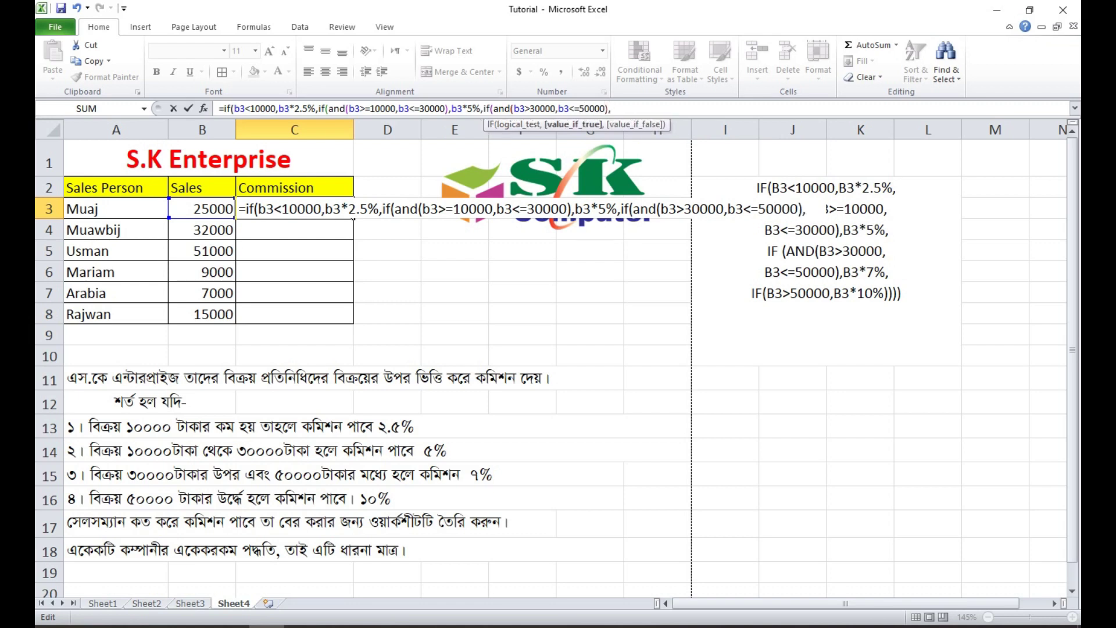
text(b3)
text(*7)
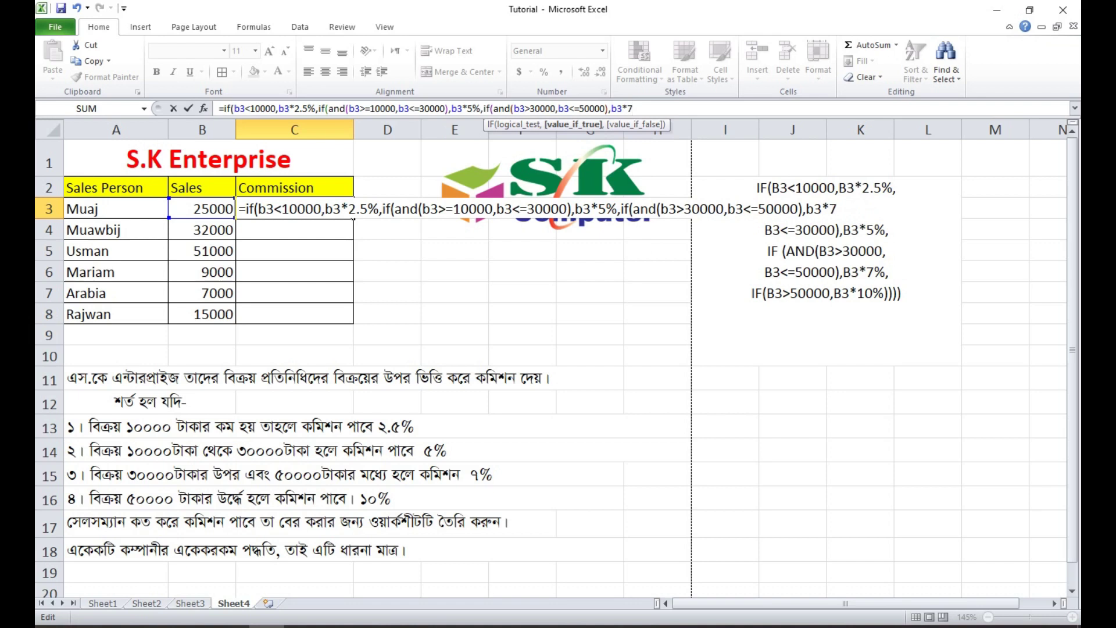
text(%)
text(,)
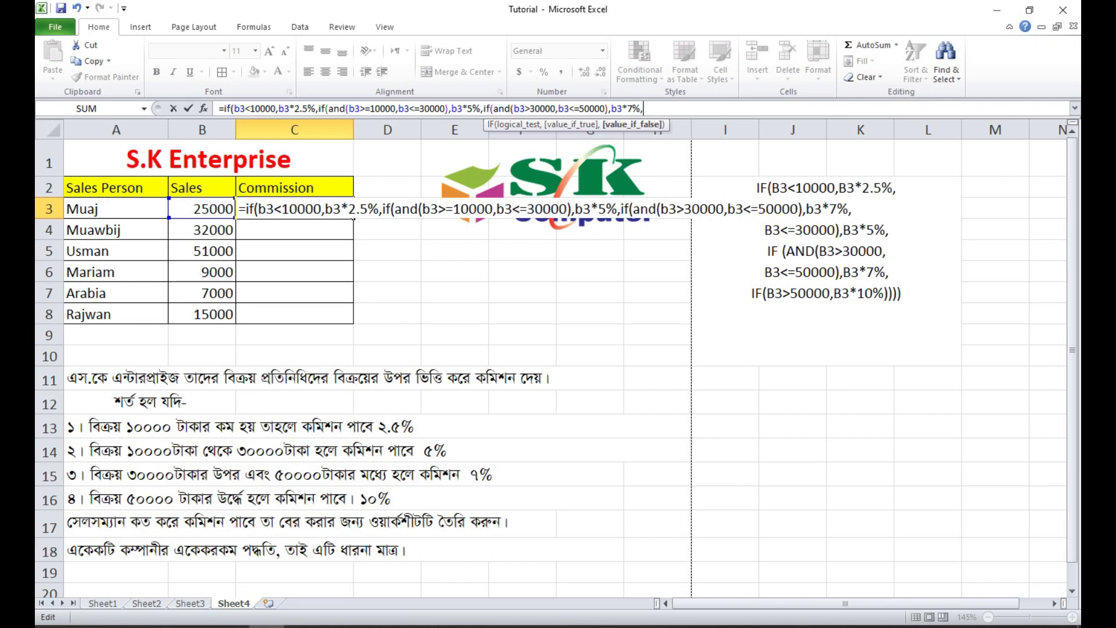
text(if)
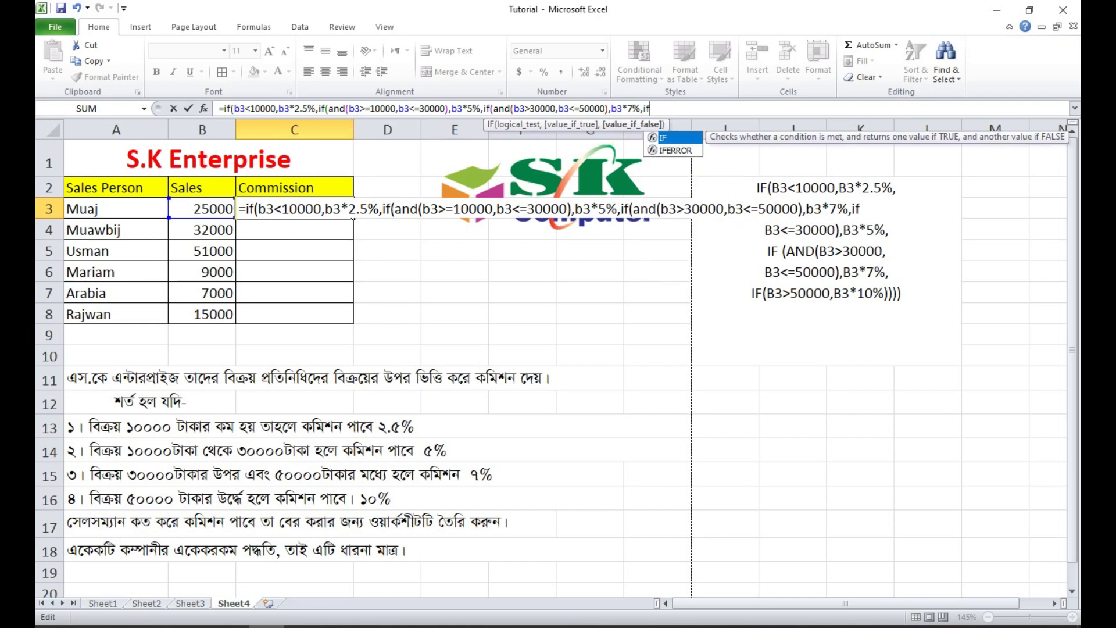
text((b3>50000)
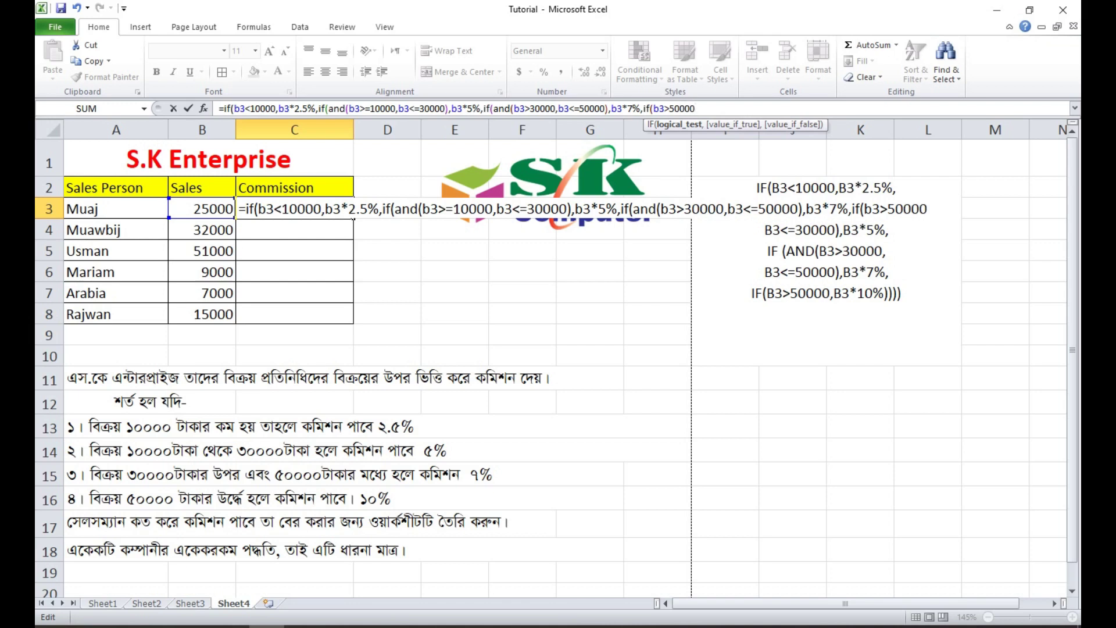
text(,)
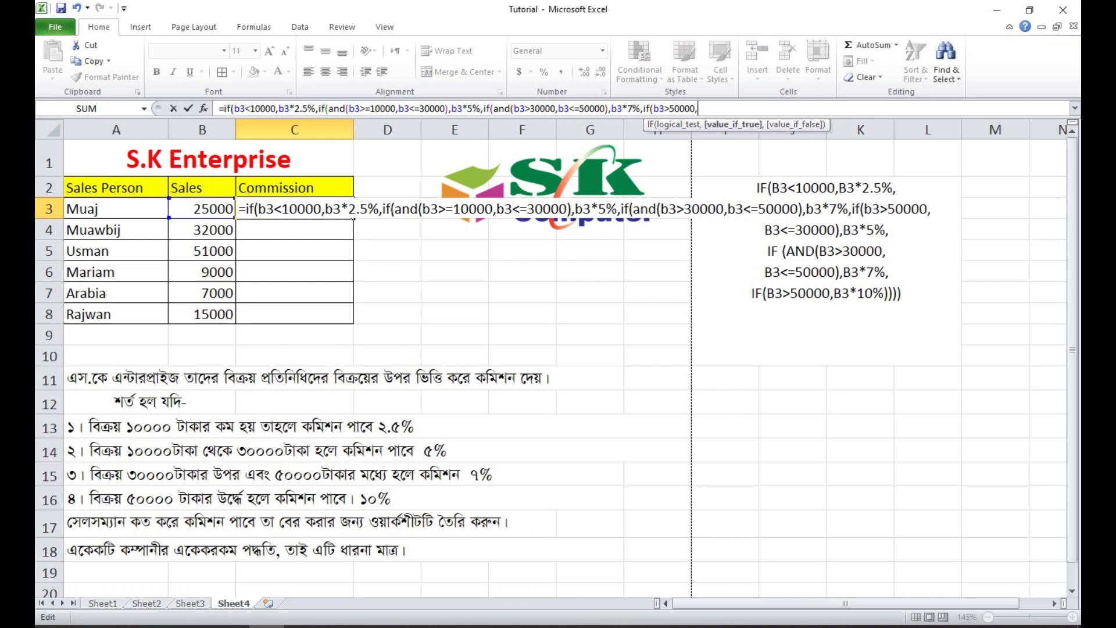
text(b)
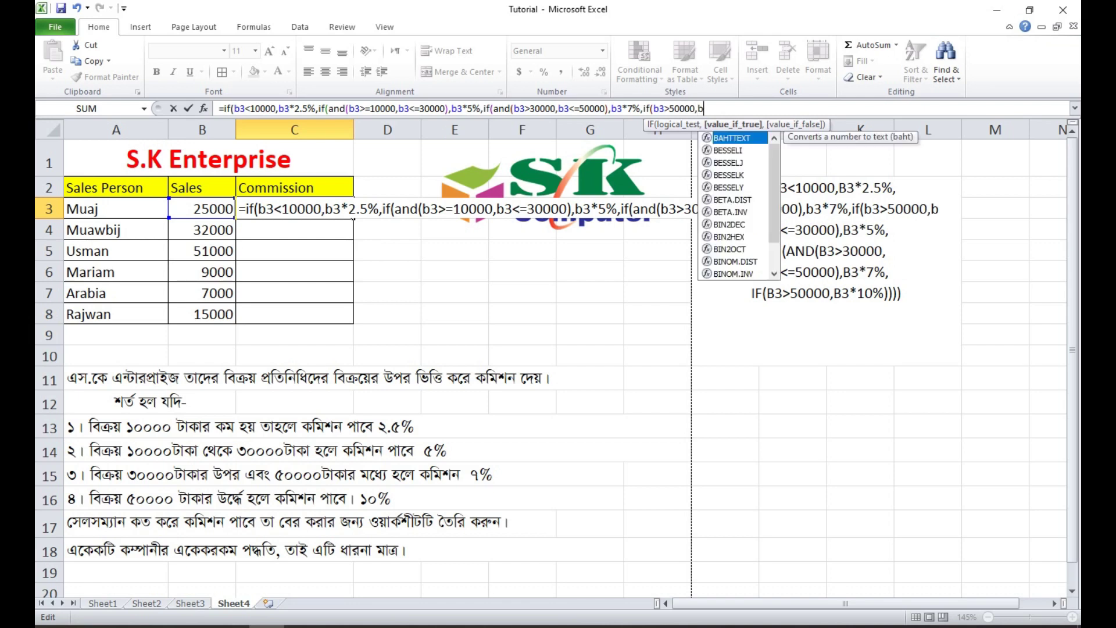
text(3*10)
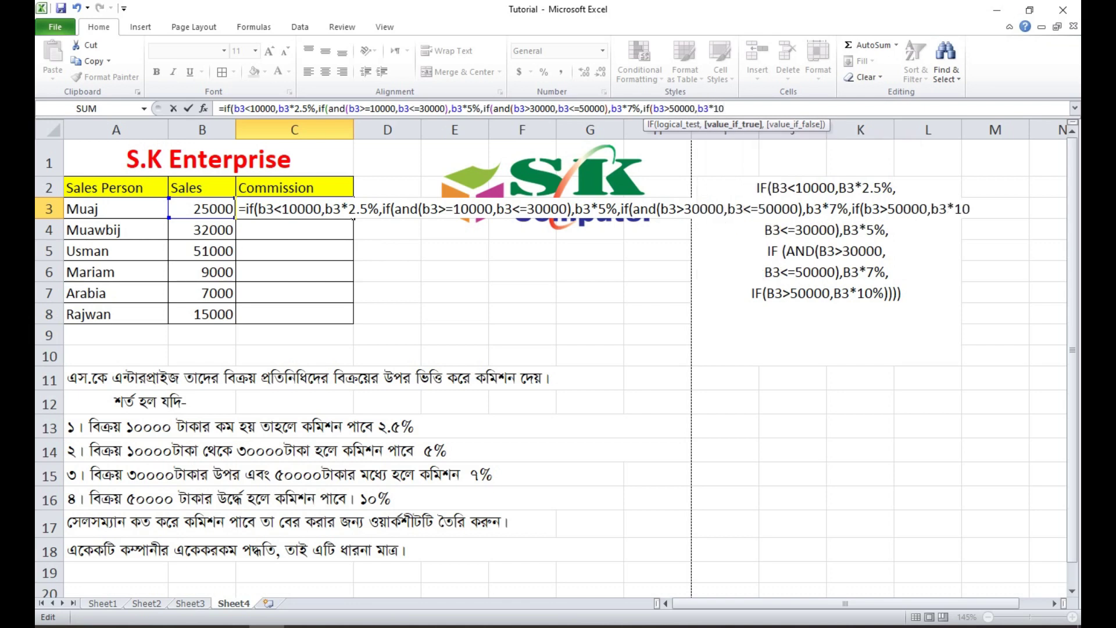
text(%)
text())))
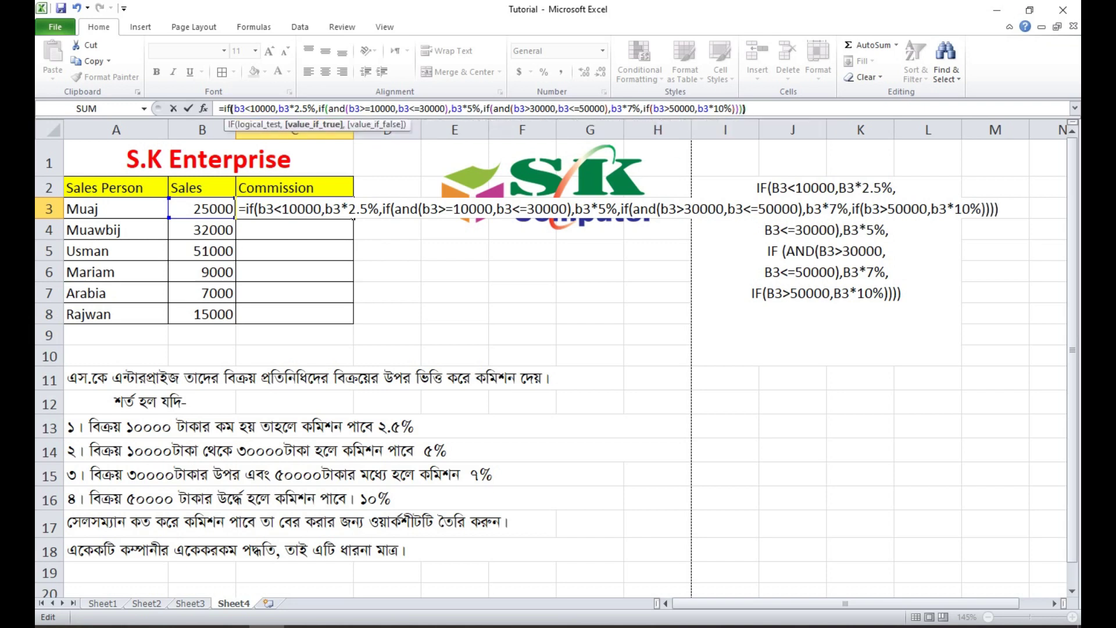
text())
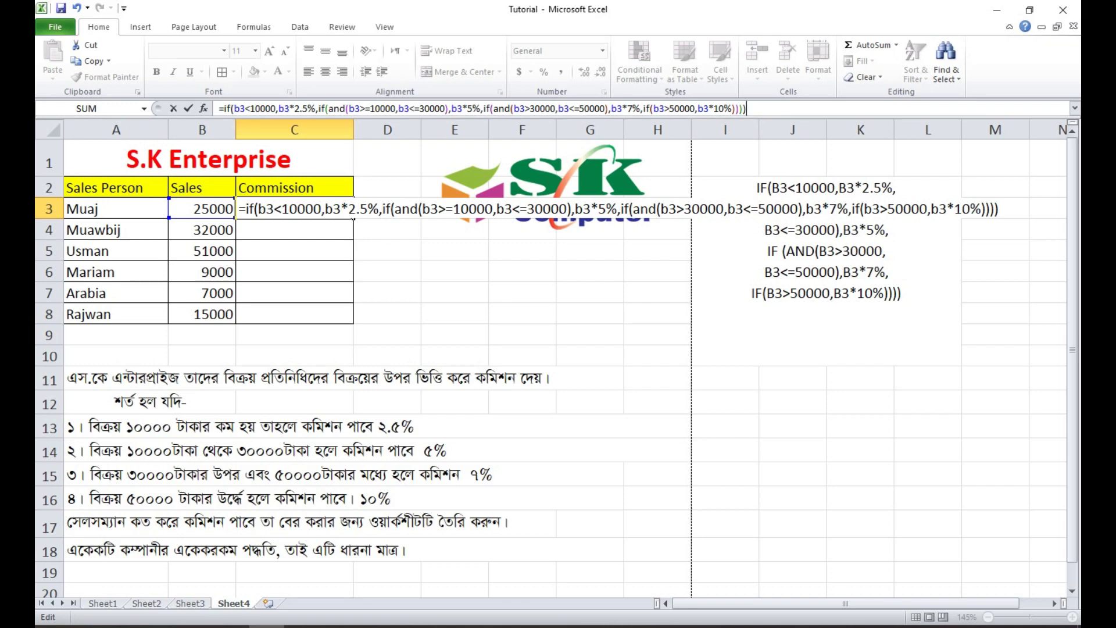
Commit the completed nested IF formula so C3 shows a 1250 commission
key(Return)
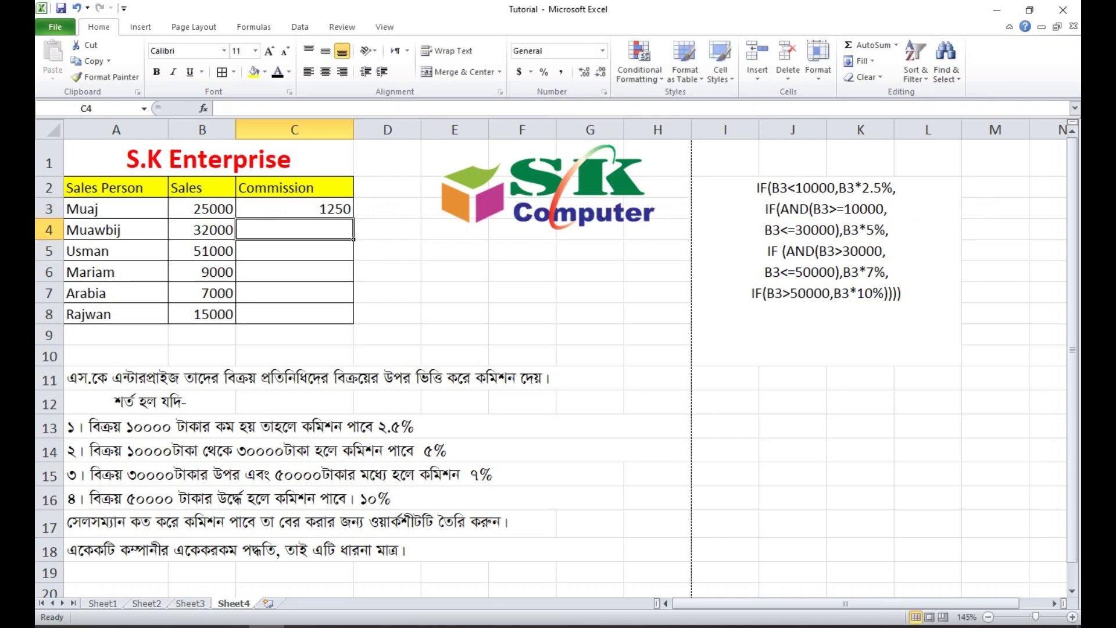
Fill the C3 commission formula down to C8 and centre the values in C3:C8
key(Up)
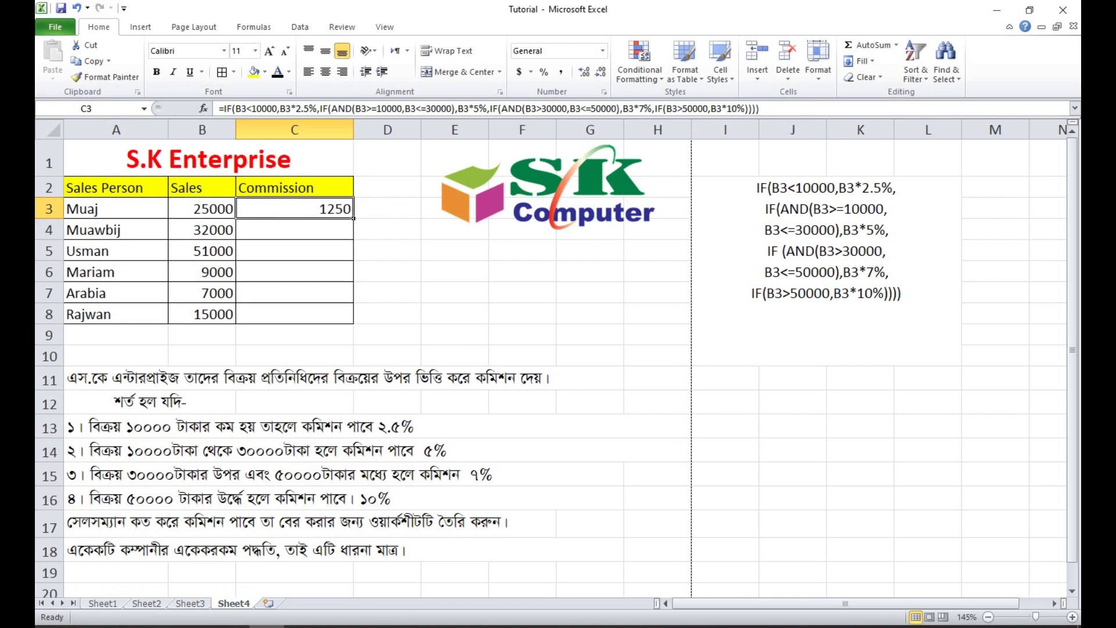
drag(354, 218, 352, 323)
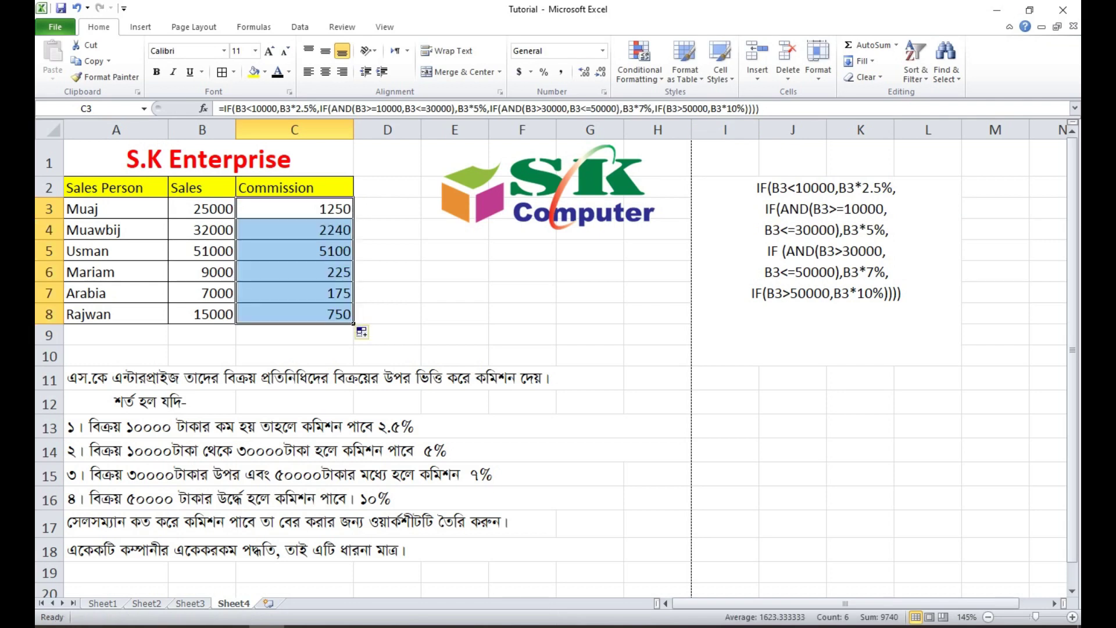
click(326, 71)
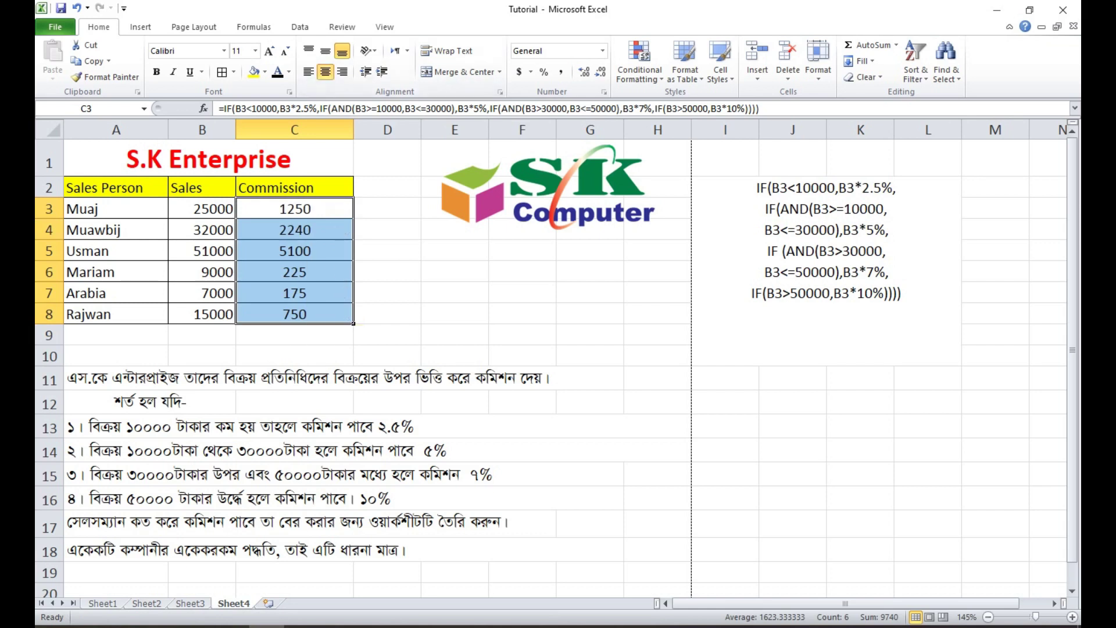
click(295, 272)
click(295, 208)
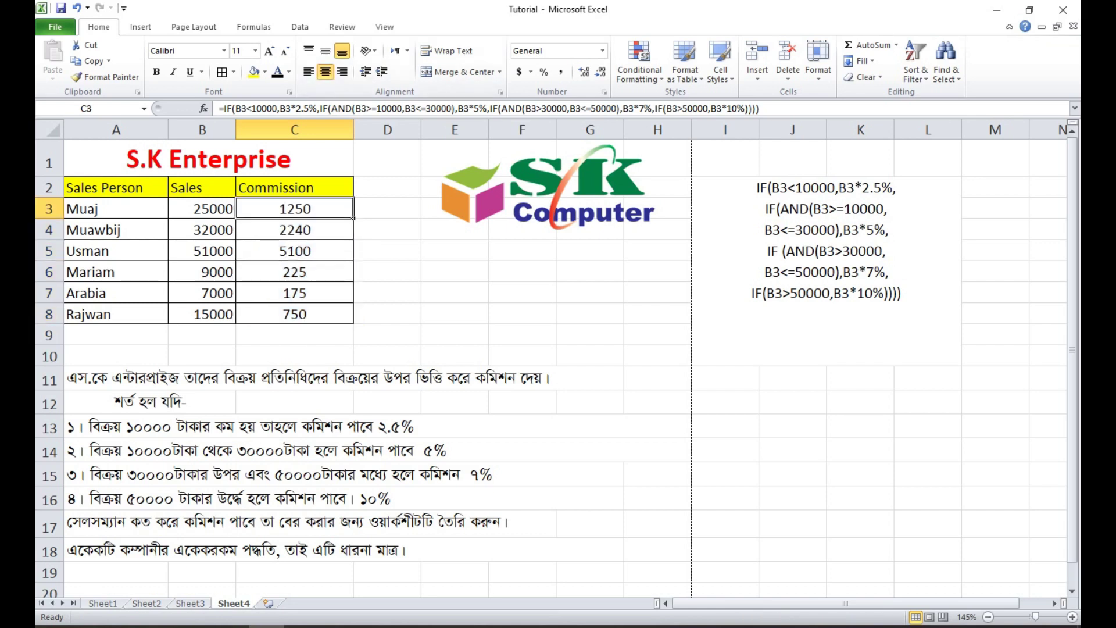
click(827, 331)
double_click(758, 188)
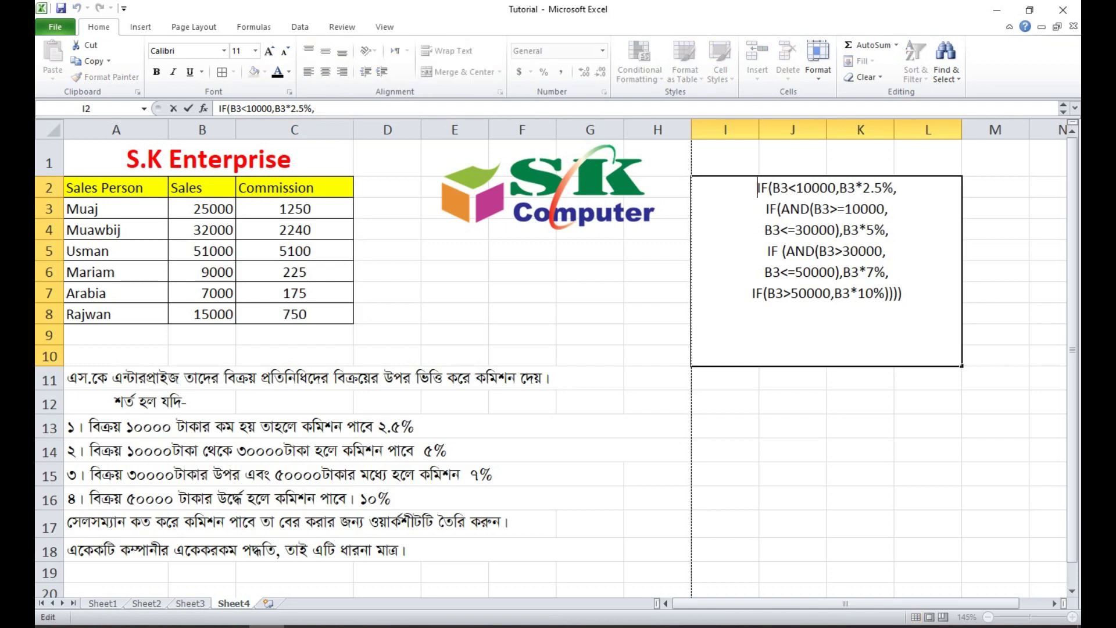
click(995, 229)
click(826, 331)
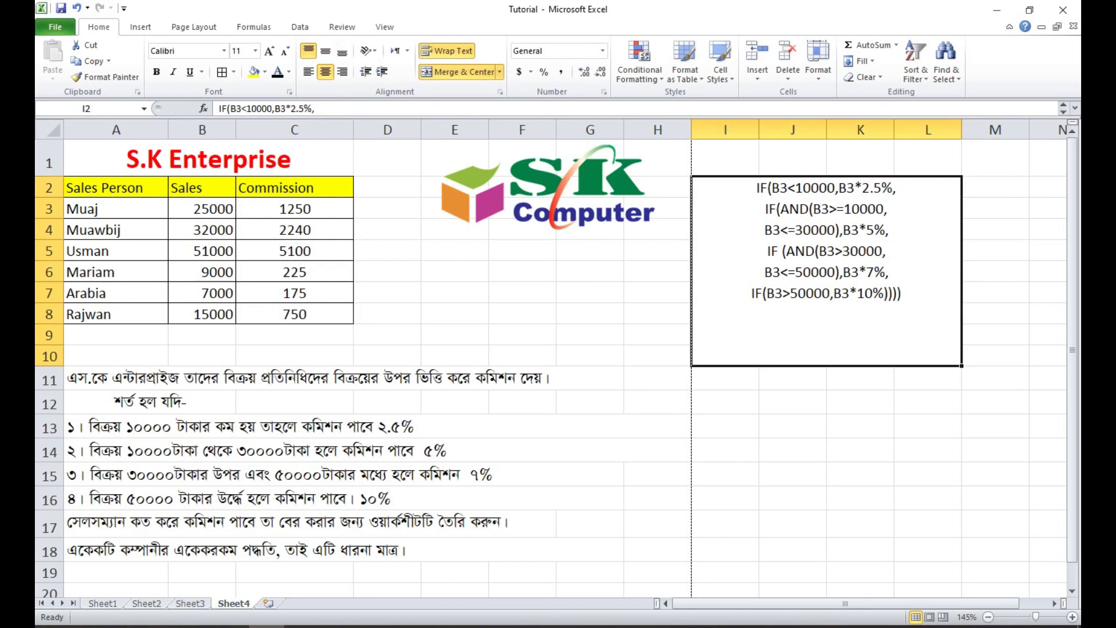
click(996, 251)
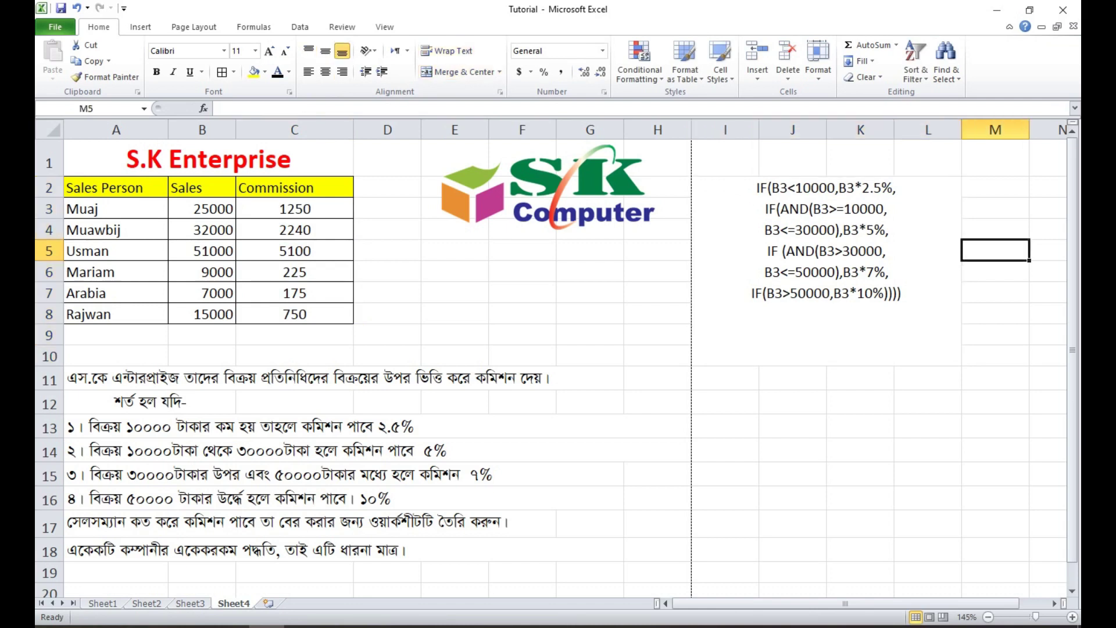
click(294, 209)
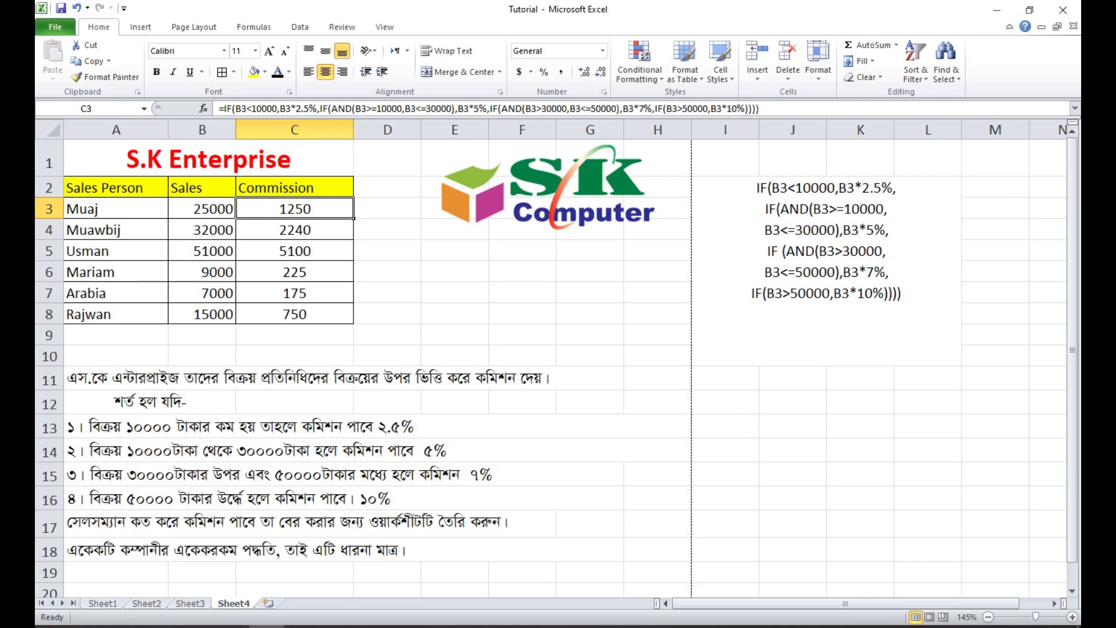
drag(116, 160, 294, 314)
click(174, 499)
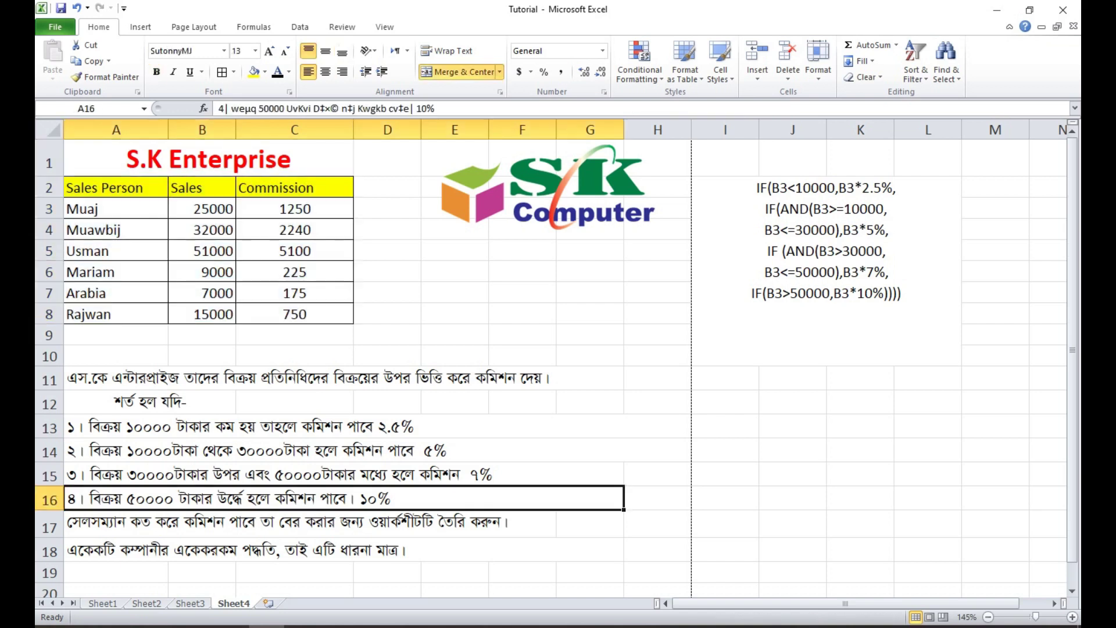
drag(174, 427, 174, 549)
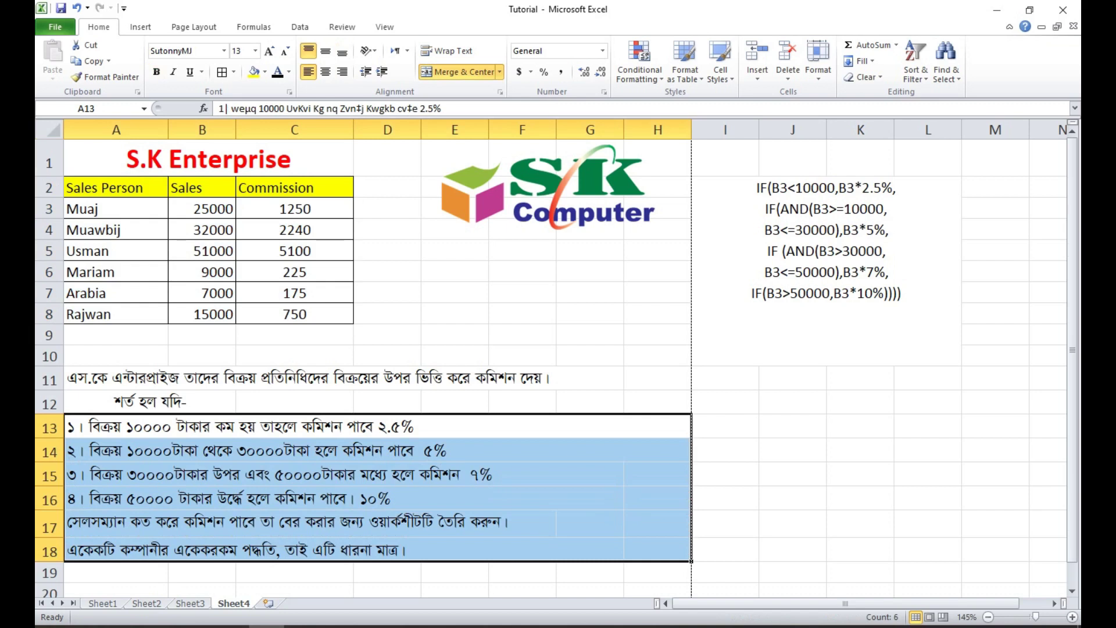
click(295, 208)
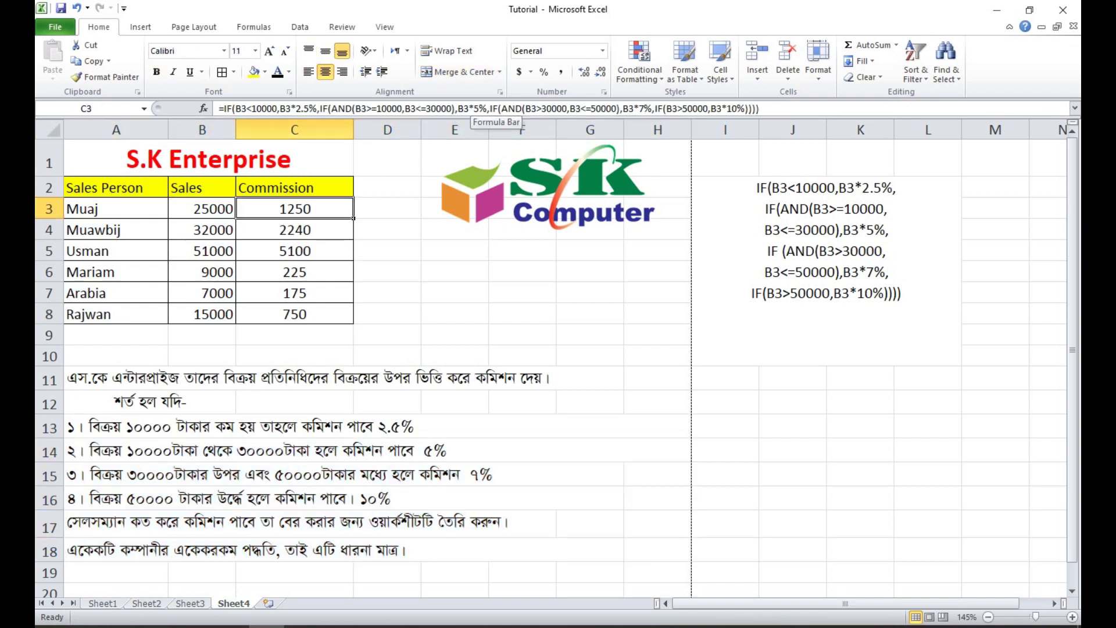
triple_click(223, 109)
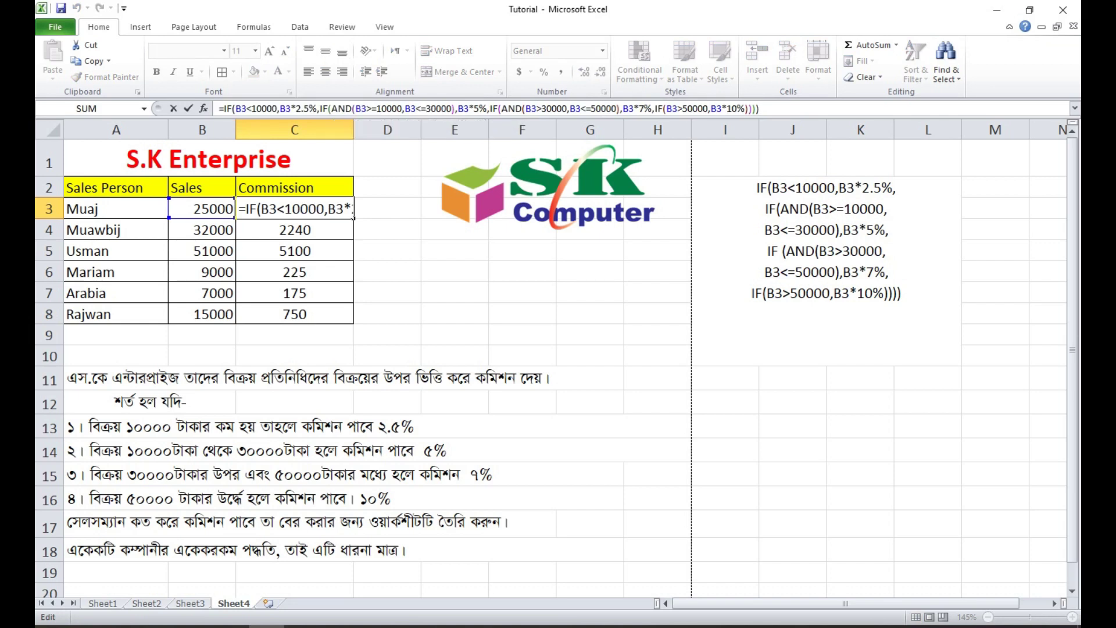
key(Return)
drag(295, 209, 295, 314)
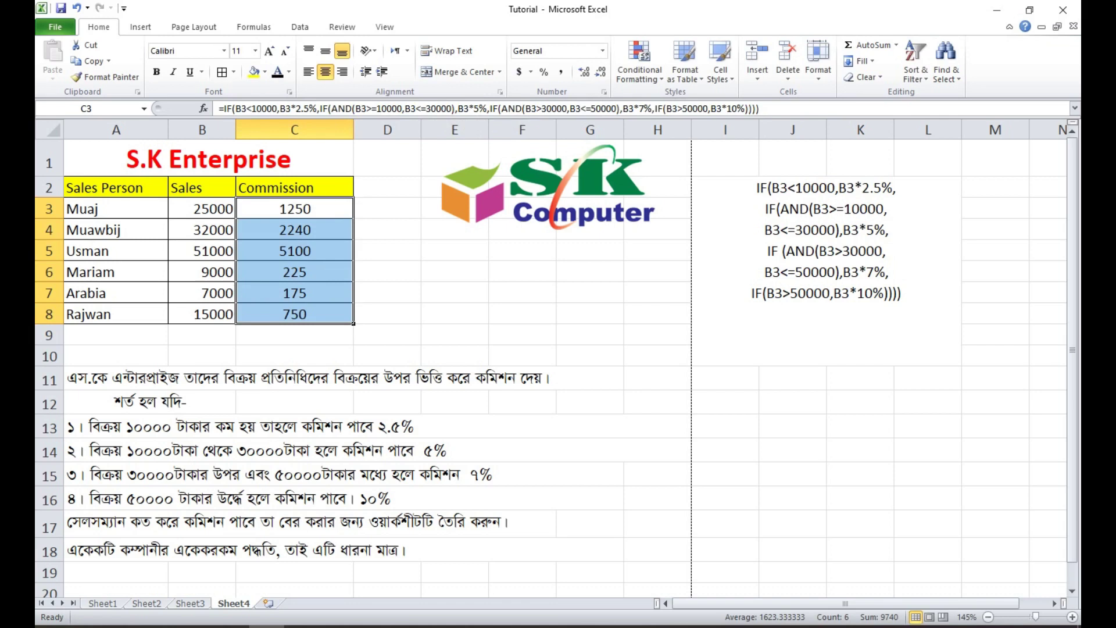
drag(116, 160, 295, 314)
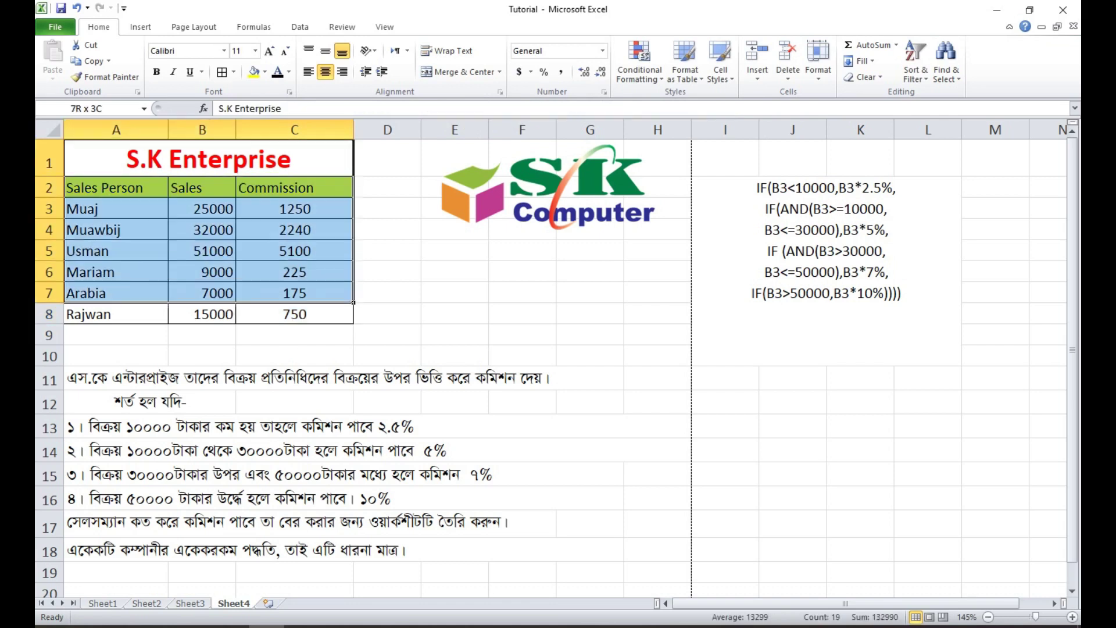
click(116, 335)
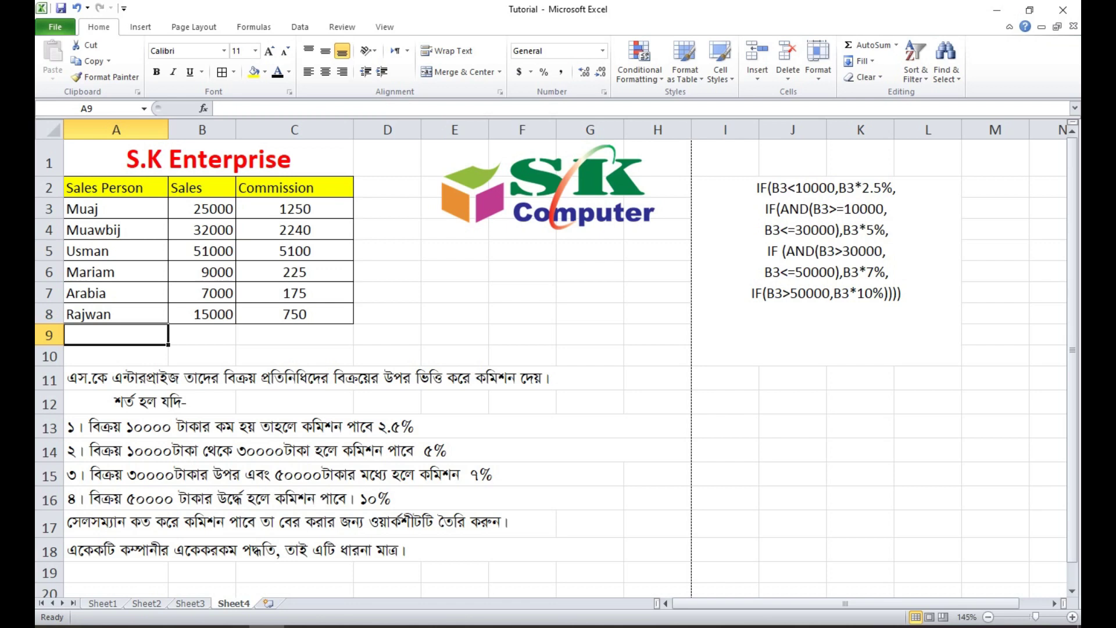
click(202, 355)
mouse_move(117, 355)
mouse_down()
mouse_move(593, 402)
mouse_move(657, 500)
mouse_move(657, 549)
mouse_up()
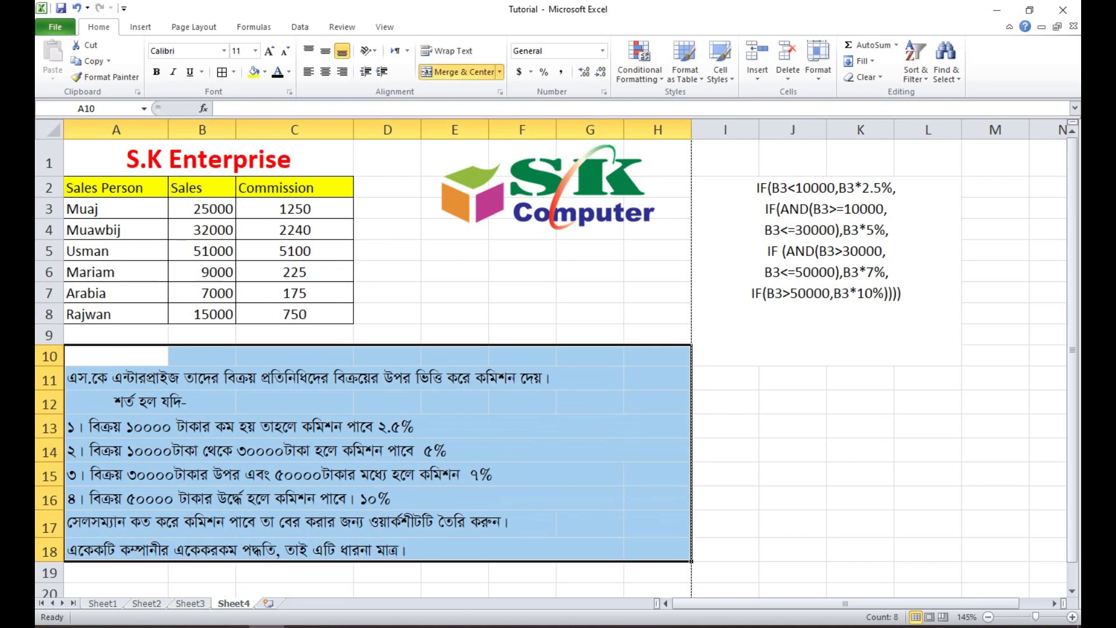